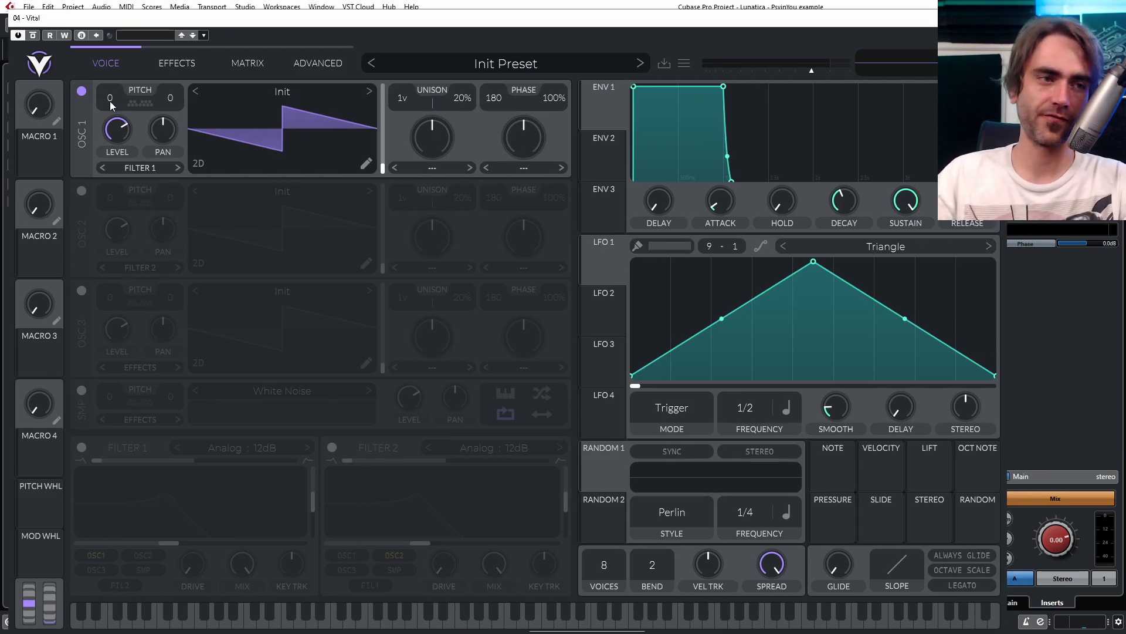
Step: Enable Filter 1 and assign LFO 1 to modulate its cutoff
{"action": "left_click", "coordinate": [82, 447]}
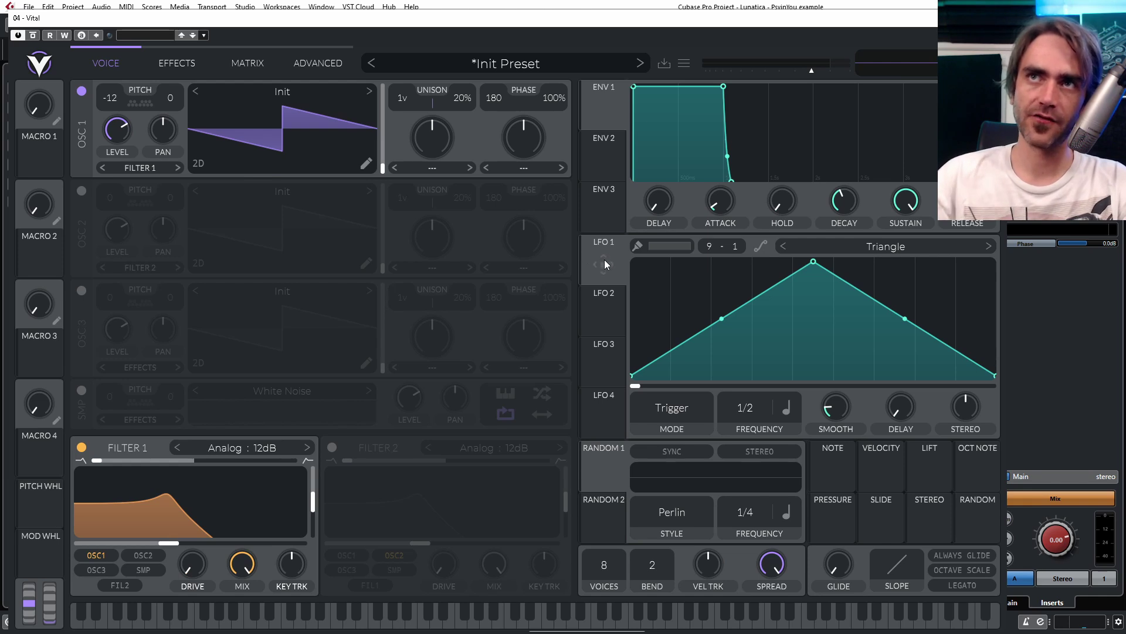
{"action": "left_click_drag", "start_coordinate": [605, 261], "coordinate": [169, 536]}
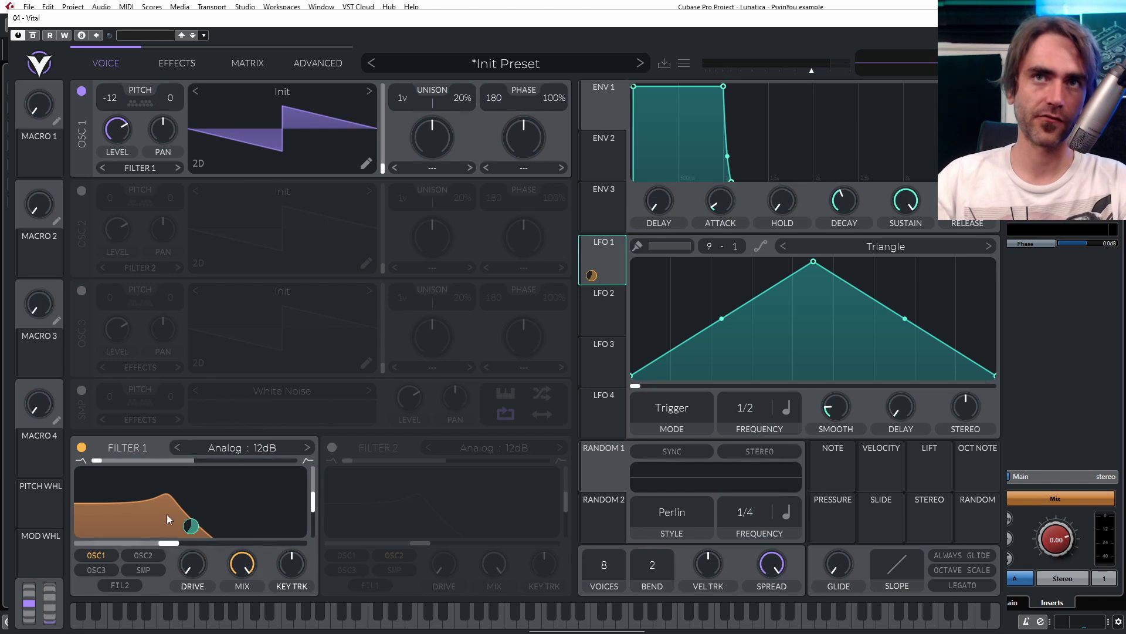
{"action": "key", "text": "space"}
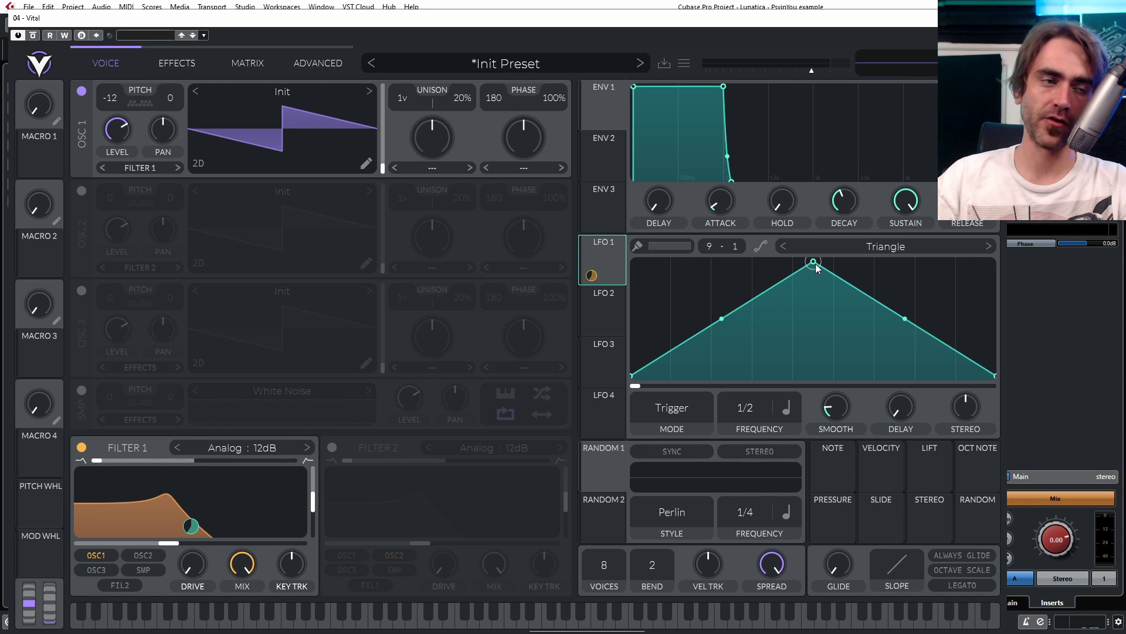
Step: Set LFO 1's horizontal grid to 8 and reshape its triangle into a ramp rising to the end of the cycle
{"action": "scroll", "coordinate": [815, 264], "scroll_direction": "down", "scroll_amount": 1}
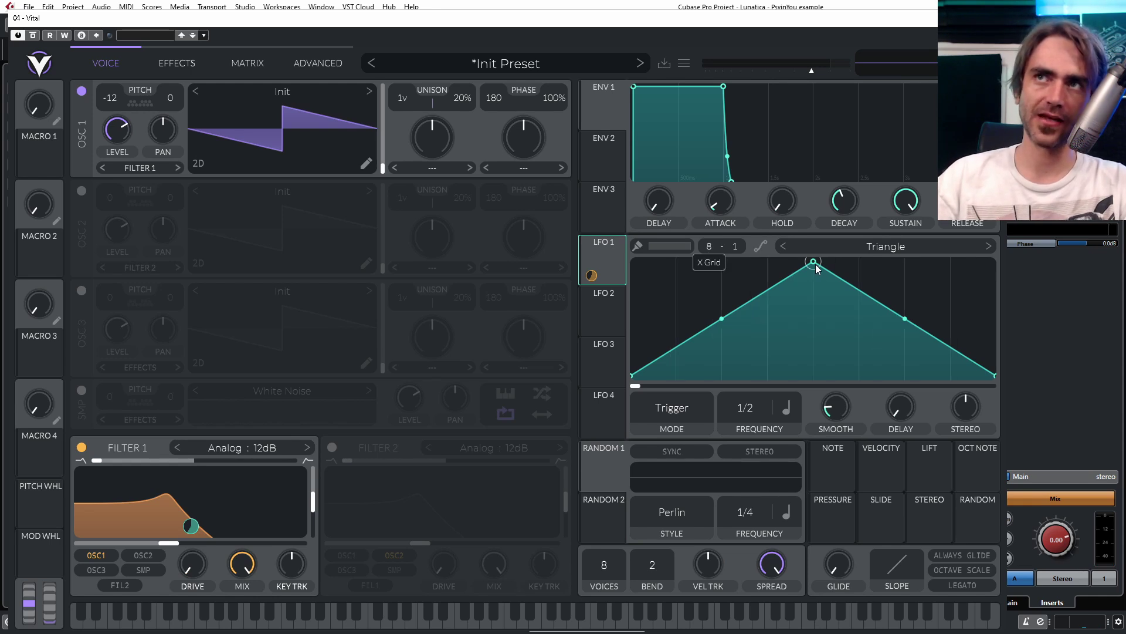
{"action": "left_click_drag", "start_coordinate": [816, 264], "coordinate": [997, 232]}
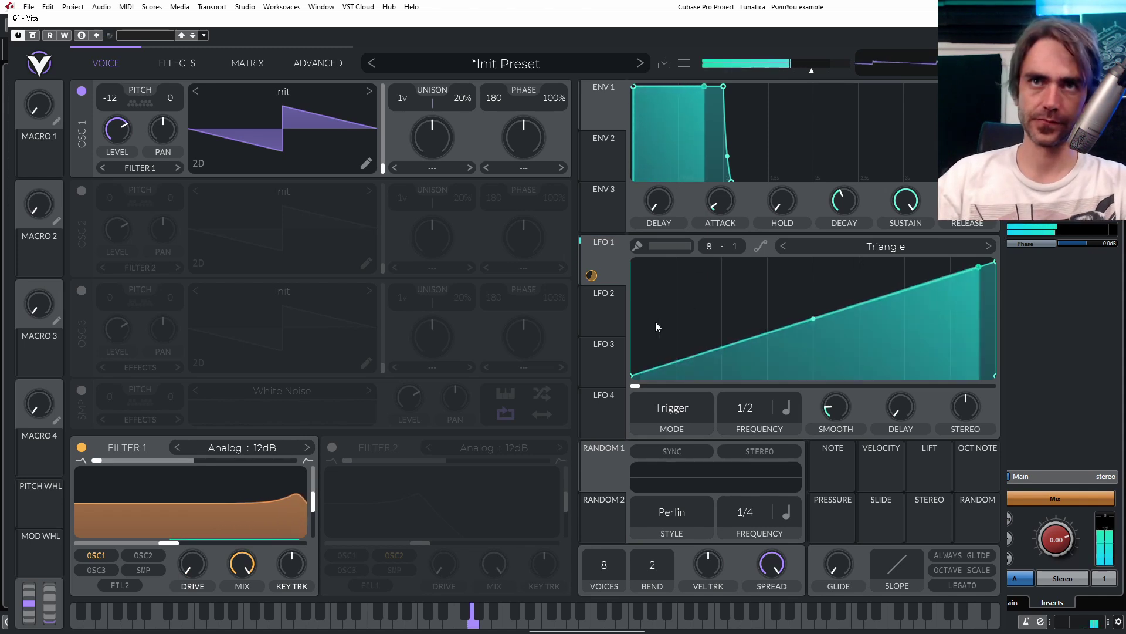
Step: Lower Filter 1's resonance and cutoff, and increase the amount of LFO 1 modulation on the cutoff
{"action": "left_click_drag", "start_coordinate": [313, 502], "coordinate": [314, 527]}
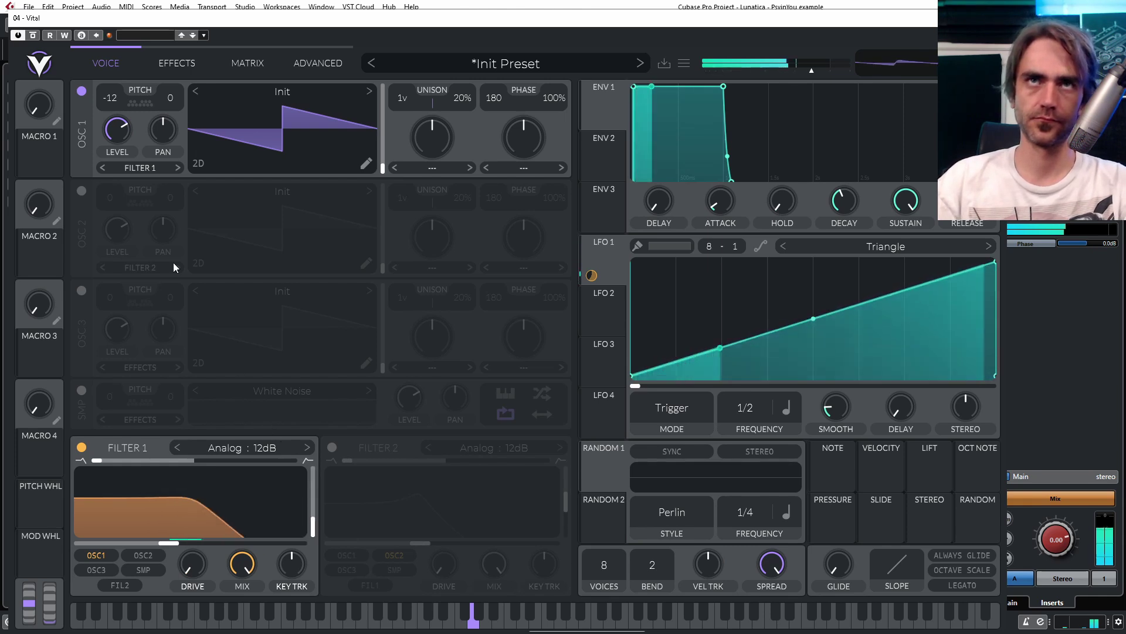
{"action": "left_click_drag", "start_coordinate": [166, 544], "coordinate": [119, 544]}
{"action": "left_click_drag", "start_coordinate": [191, 526], "coordinate": [191, 499]}
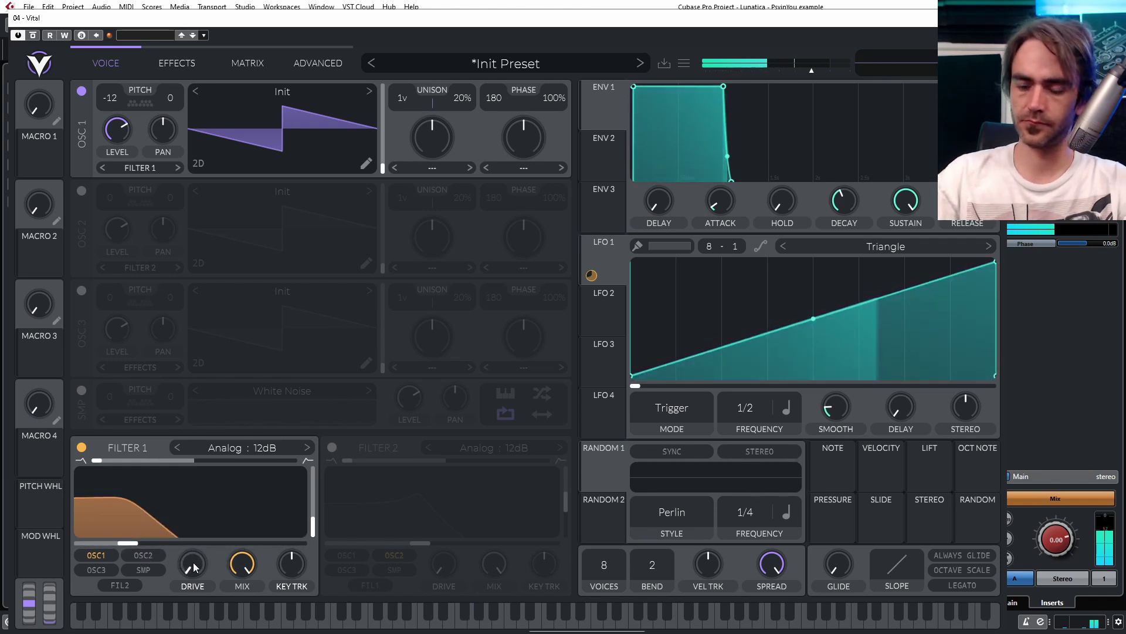
Step: Reshape the remap curve of the LFO 1 to Filter 1 Cutoff modulation into a triangle peaking at the centre
{"action": "left_click", "coordinate": [244, 68]}
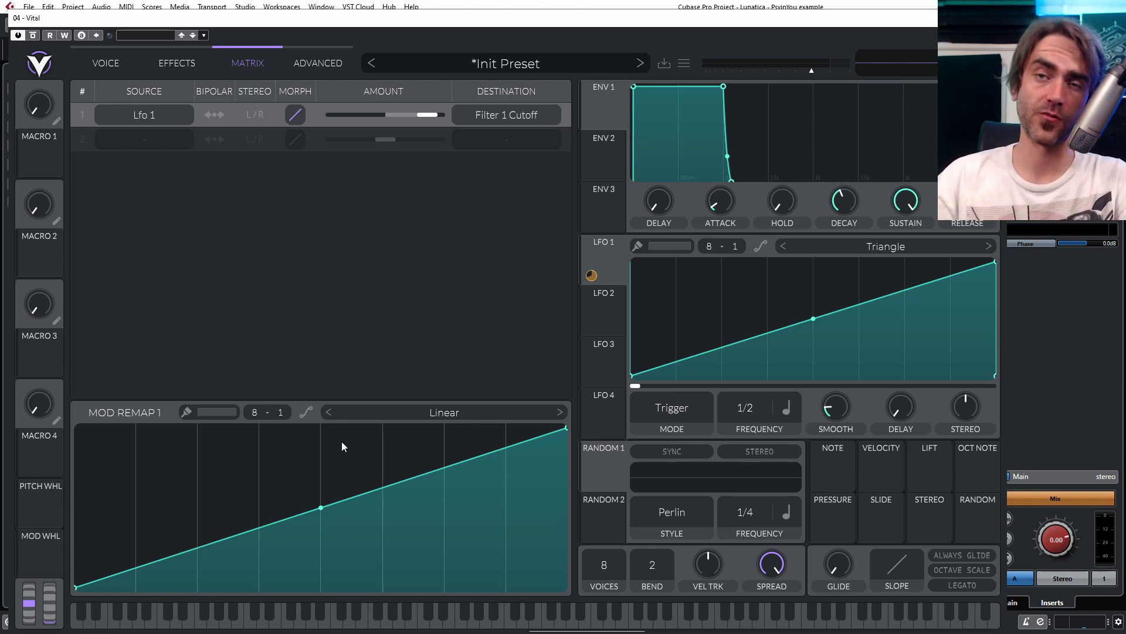
{"action": "double_click", "coordinate": [367, 491]}
{"action": "left_click_drag", "start_coordinate": [368, 490], "coordinate": [321, 427]}
{"action": "left_click_drag", "start_coordinate": [565, 433], "coordinate": [567, 588]}
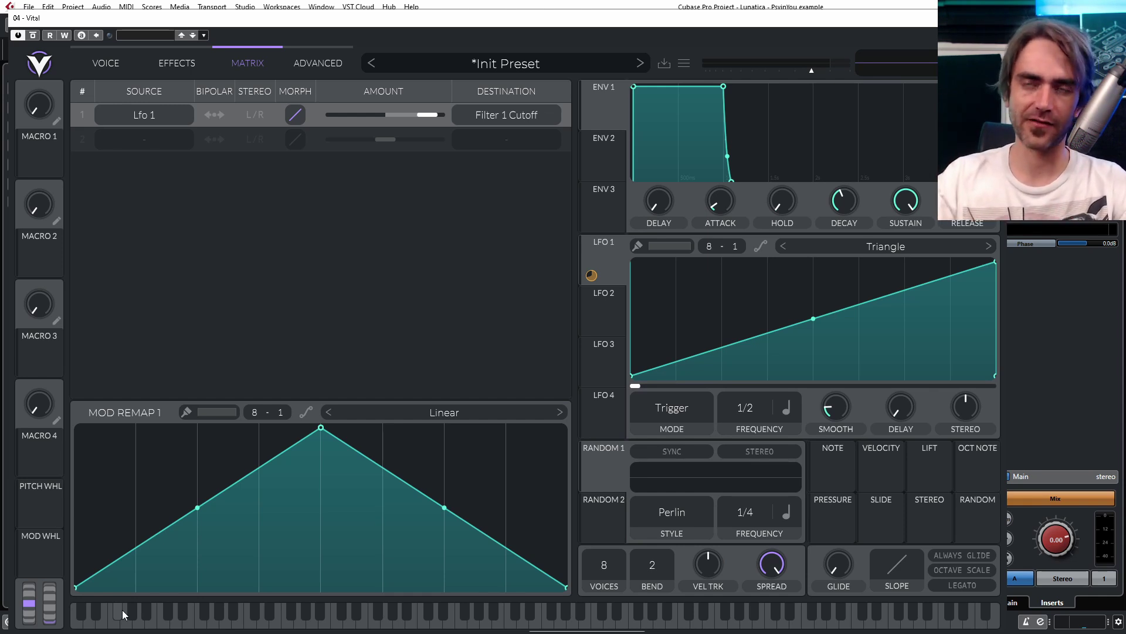
Step: Turn LFO 1's smoothing down to minimum and set its frequency to 1/2 while auditioning the sound
{"action": "key", "text": "space"}
{"action": "left_click_drag", "start_coordinate": [837, 409], "coordinate": [826, 507]}
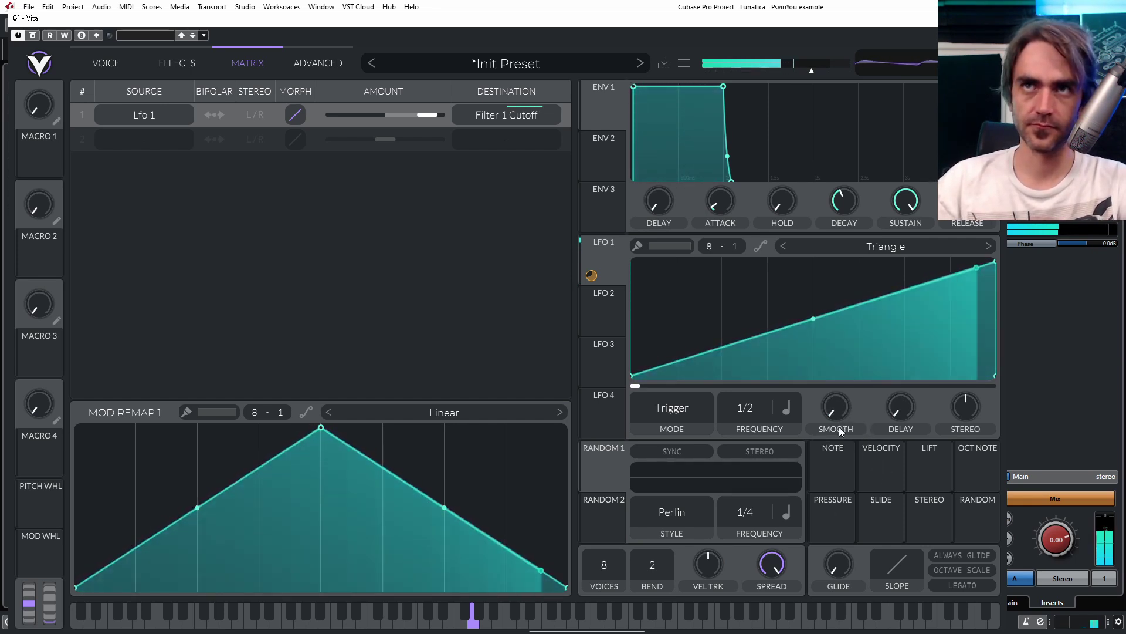
{"action": "left_click_drag", "start_coordinate": [847, 413], "coordinate": [845, 400]}
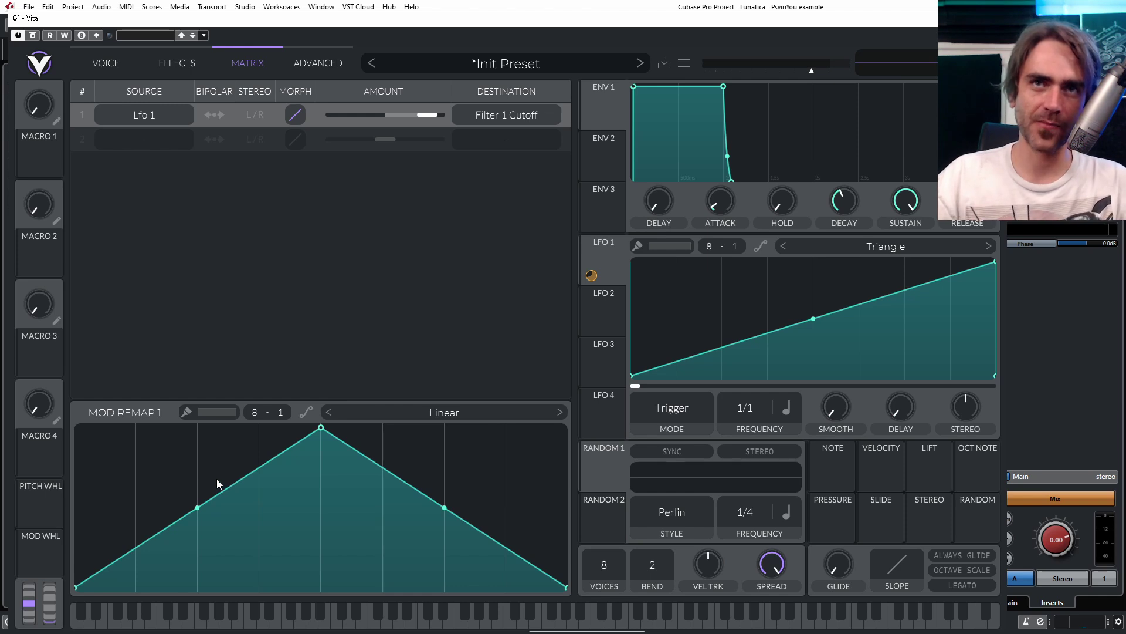
{"action": "left_click_drag", "start_coordinate": [760, 409], "coordinate": [759, 400]}
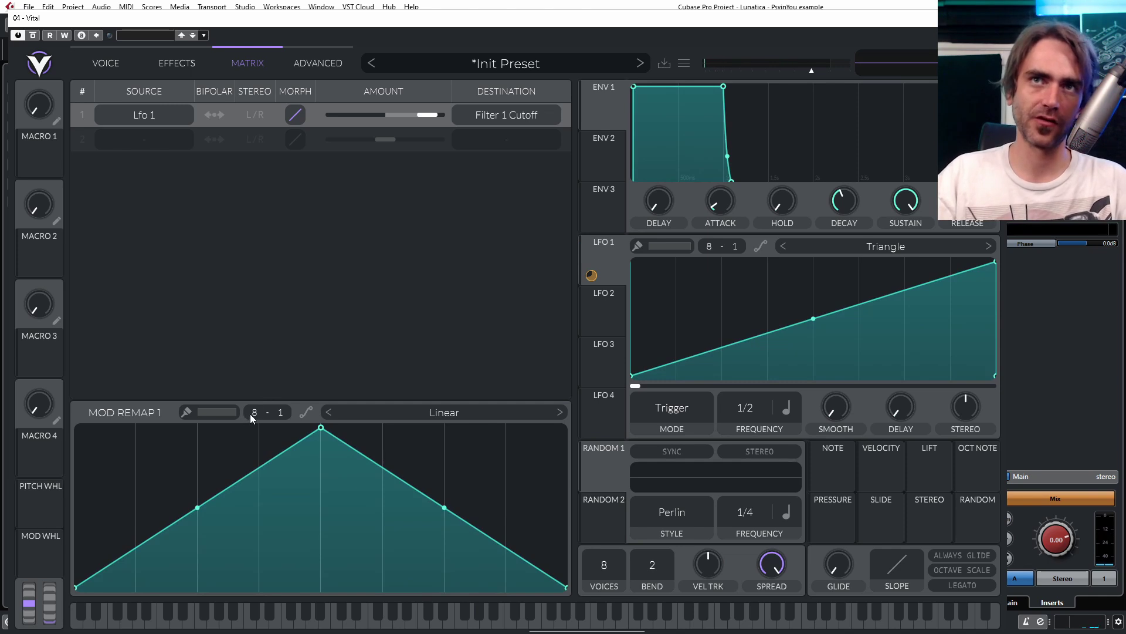
Step: Set Mod Remap 1's horizontal grid to 2, choose the triangle brush and paint two triangles across the curve
{"action": "scroll", "coordinate": [250, 414], "scroll_direction": "down", "scroll_amount": 4}
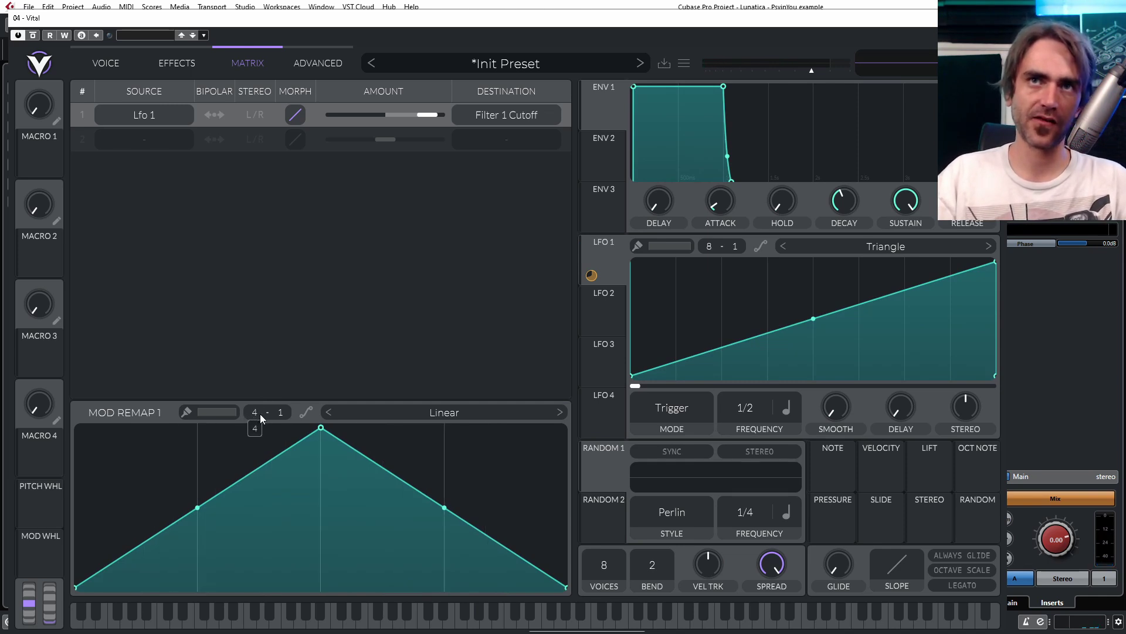
{"action": "scroll", "coordinate": [260, 413], "scroll_direction": "down", "scroll_amount": 2}
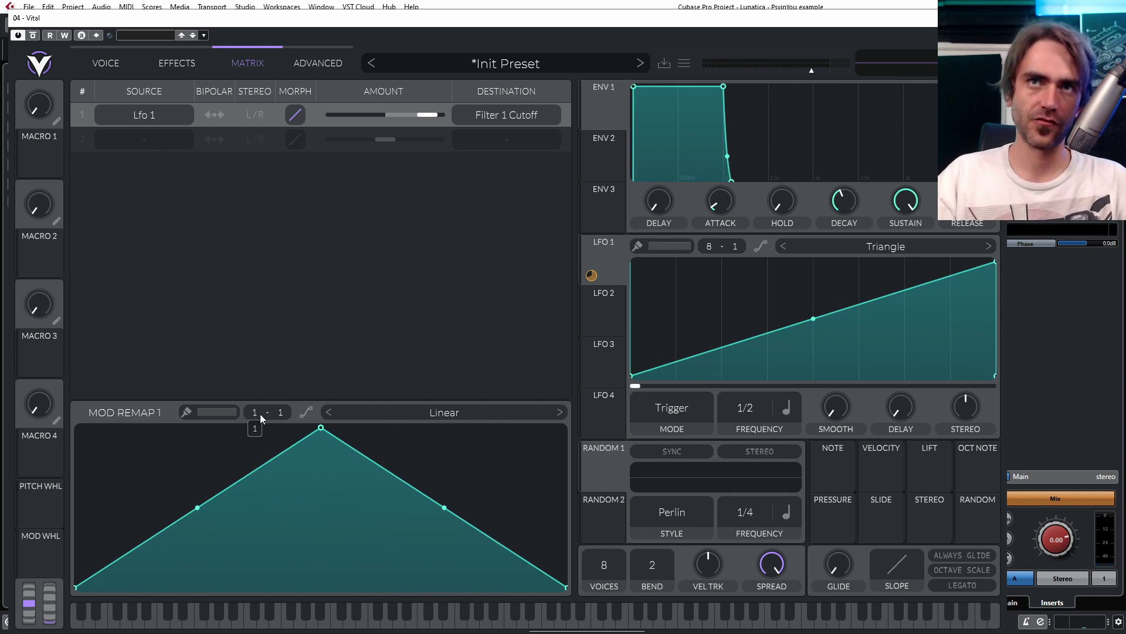
{"action": "left_click", "coordinate": [204, 413]}
{"action": "left_click", "coordinate": [223, 498]}
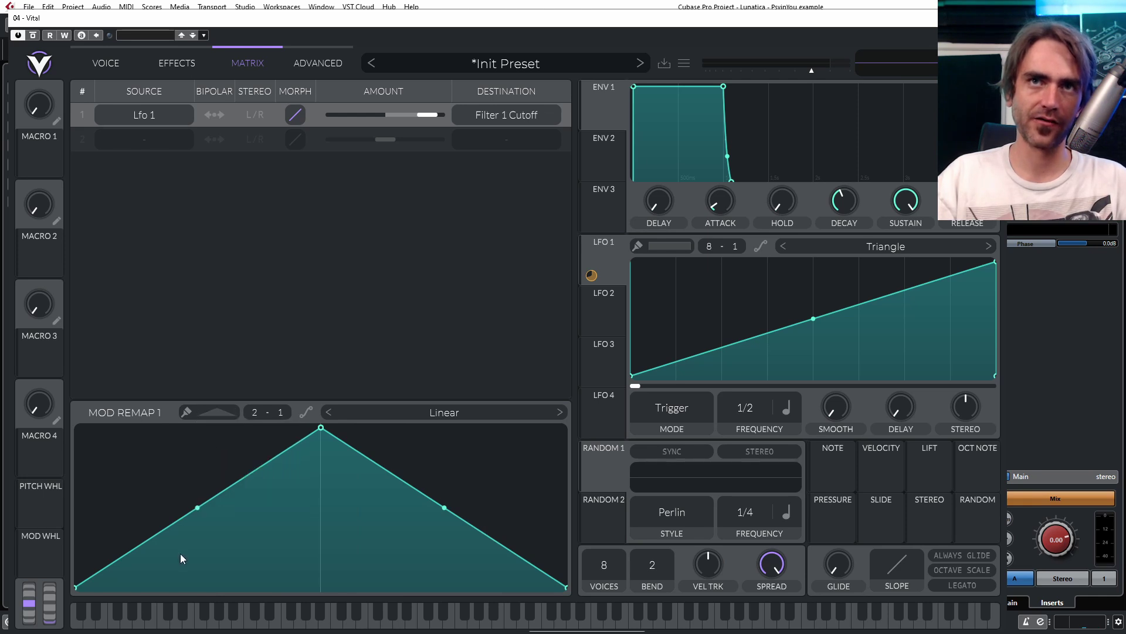
{"action": "left_click", "coordinate": [191, 506]}
{"action": "left_click_drag", "start_coordinate": [197, 428], "coordinate": [444, 429]}
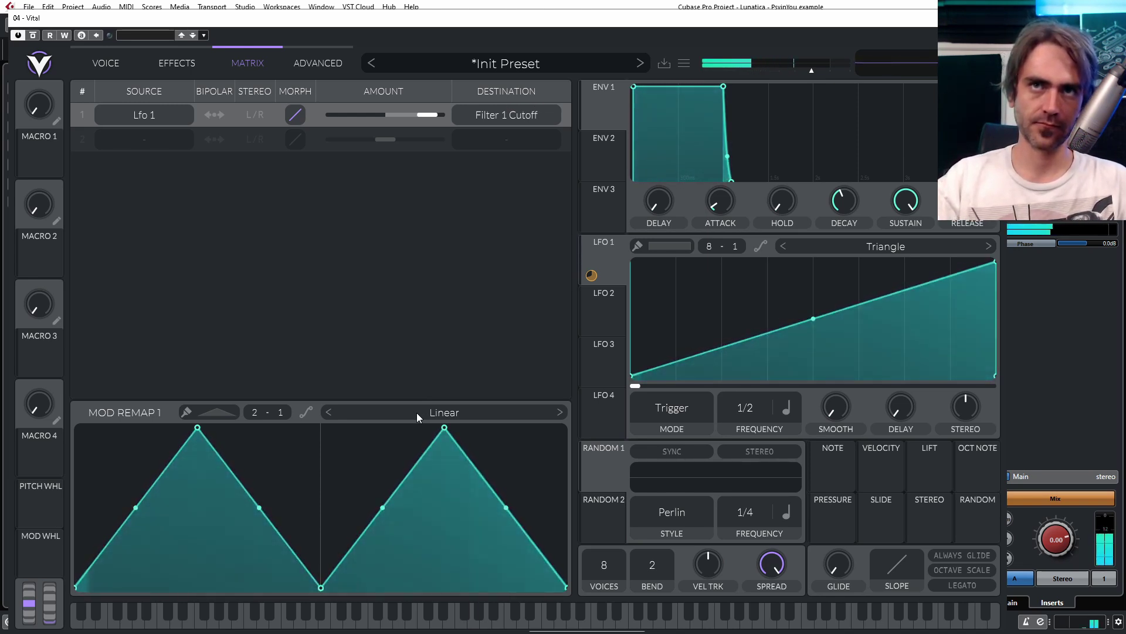
Step: Raise Mod Remap 1's horizontal grid to 4, paint four triangles across the curve, and set LFO 1's frequency to 1/1
{"action": "scroll", "coordinate": [255, 415], "scroll_direction": "up", "scroll_amount": 1}
{"action": "mouse_move", "coordinate": [198, 508]}
{"action": "left_mouse_down"}
{"action": "mouse_move", "coordinate": [192, 362]}
{"action": "mouse_move", "coordinate": [447, 308]}
{"action": "mouse_move", "coordinate": [413, 305]}
{"action": "left_mouse_up"}
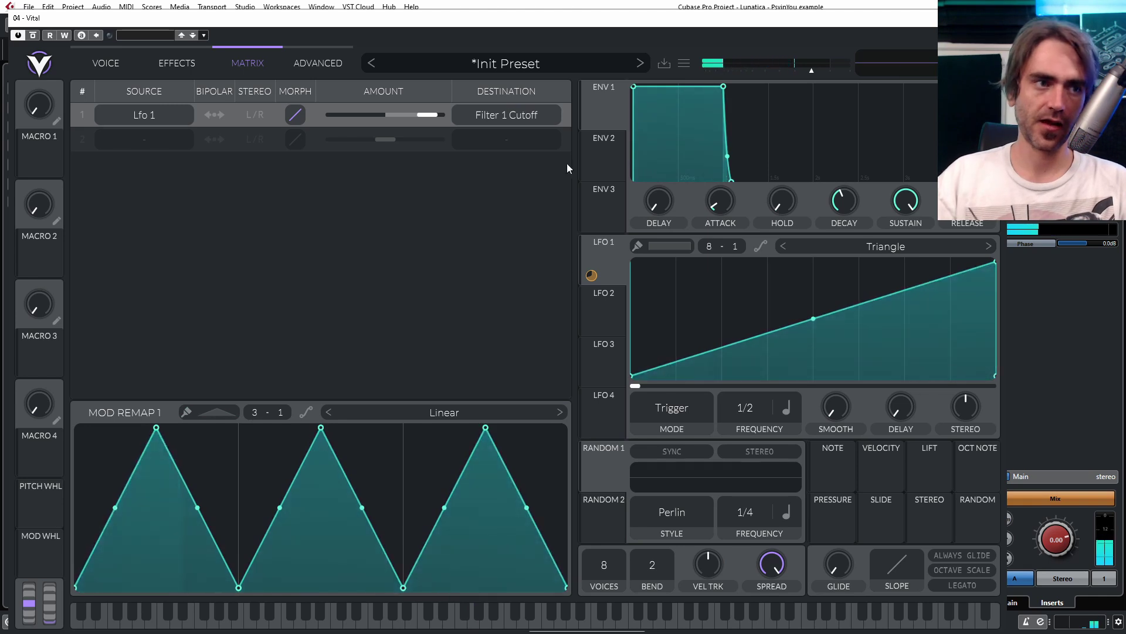
{"action": "scroll", "coordinate": [252, 413], "scroll_direction": "up", "scroll_amount": 1}
{"action": "mouse_move", "coordinate": [174, 505]}
{"action": "left_mouse_down"}
{"action": "mouse_move", "coordinate": [191, 299]}
{"action": "mouse_move", "coordinate": [626, 297]}
{"action": "mouse_move", "coordinate": [674, 311]}
{"action": "left_mouse_up"}
{"action": "scroll", "coordinate": [749, 416], "scroll_direction": "down", "scroll_amount": 1}
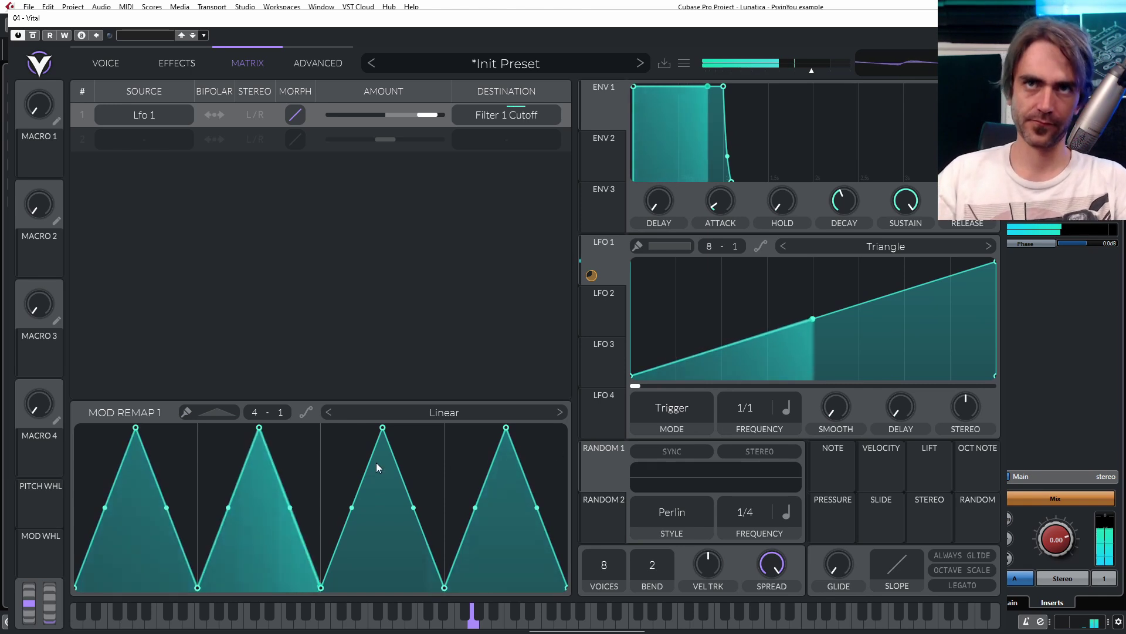
Step: Compare Mod Remap 1 with and without curve smoothing during playback, leaving smoothing on
{"action": "left_click", "coordinate": [305, 412]}
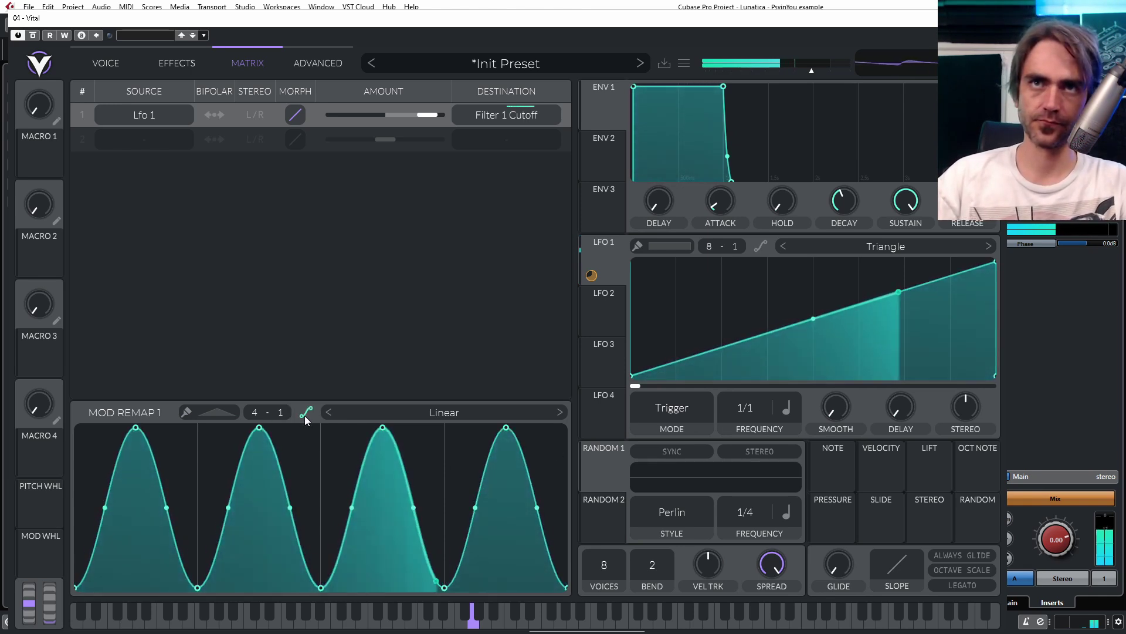
{"action": "left_click", "coordinate": [305, 413]}
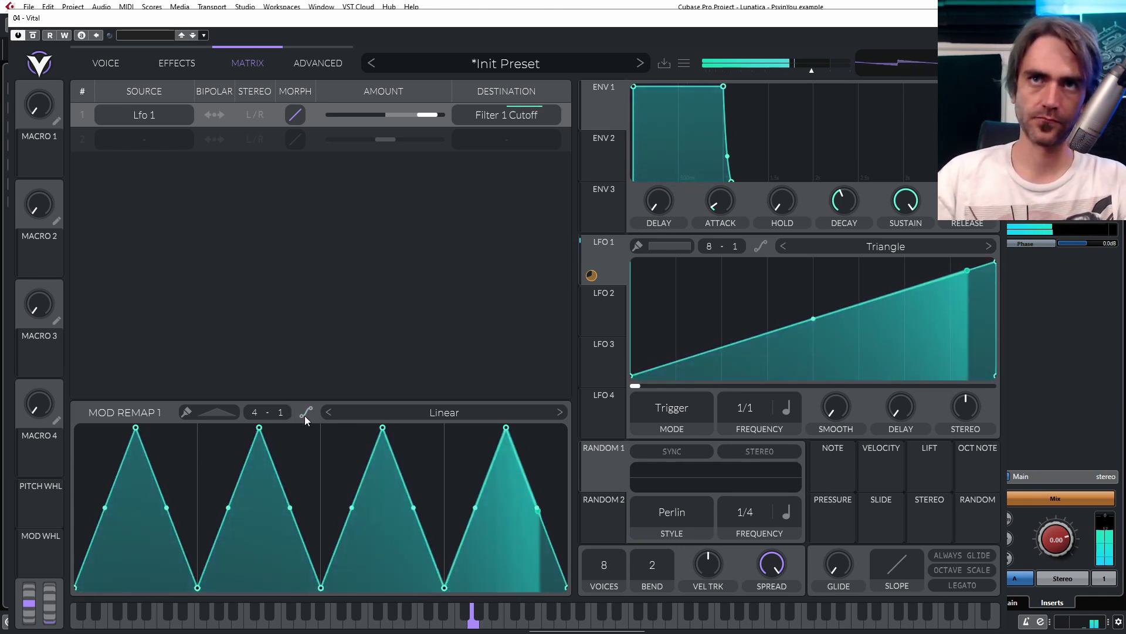
{"action": "left_click", "coordinate": [305, 413]}
{"action": "left_click", "coordinate": [306, 413]}
{"action": "left_click", "coordinate": [306, 413]}
{"action": "left_click", "coordinate": [305, 413]}
{"action": "left_click", "coordinate": [305, 413]}
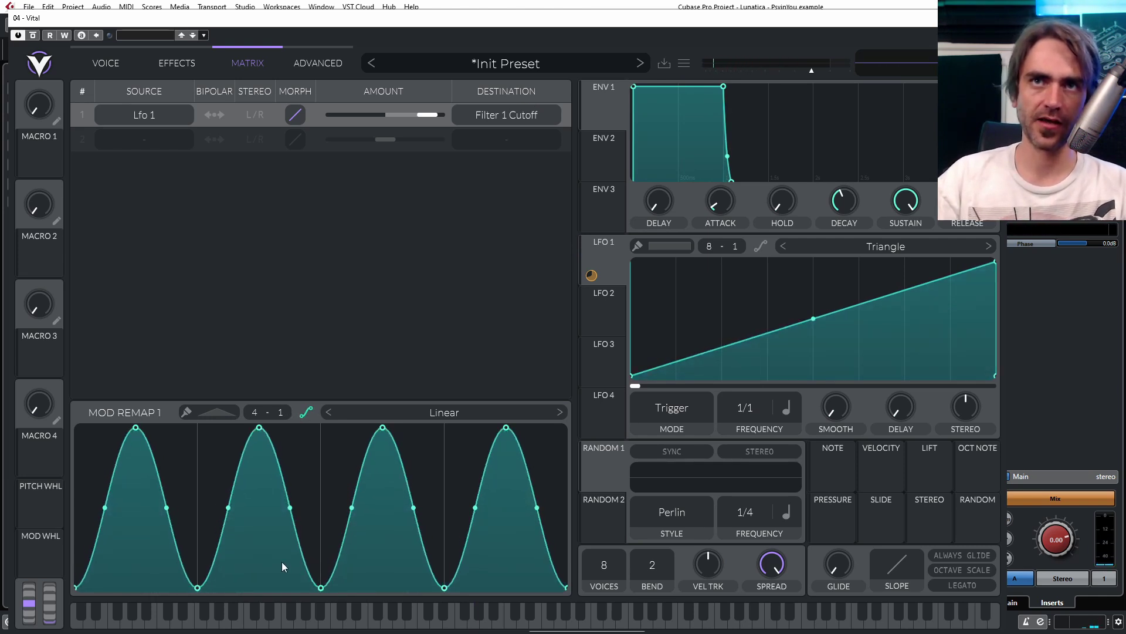
Step: Reduce the LFO 1 modulation amount on Filter 1's cutoff and assign LFO 1 to oscillator 1's transpose
{"action": "left_click_drag", "start_coordinate": [297, 514], "coordinate": [274, 562]}
{"action": "left_click", "coordinate": [106, 63]}
{"action": "mouse_move", "coordinate": [193, 542]}
{"action": "left_click_drag", "start_coordinate": [193, 528], "coordinate": [192, 521]}
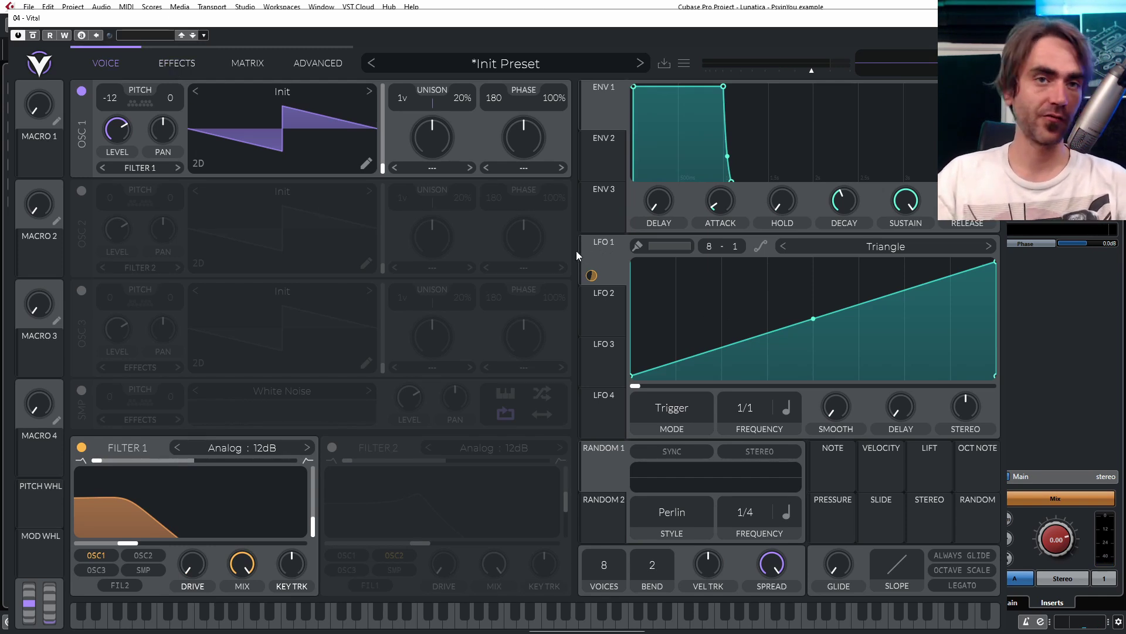
{"action": "left_click_drag", "start_coordinate": [608, 262], "coordinate": [116, 100]}
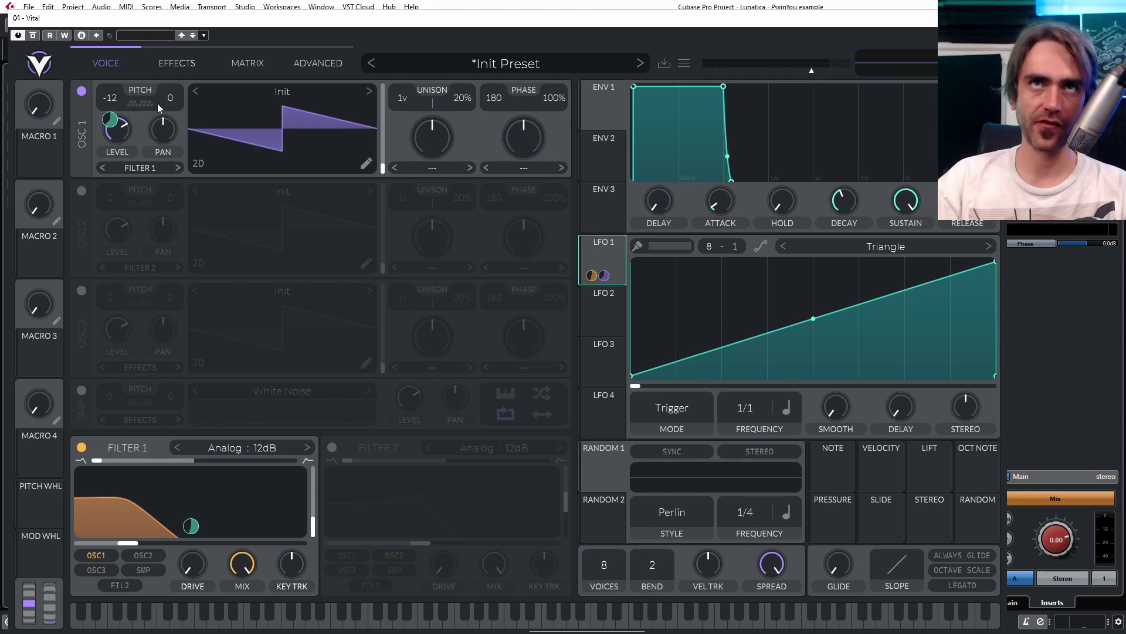
Step: Paint repeated triangles across the remap curve of the Osc 1 Transpose modulation, raising its horizontal grid to 6
{"action": "left_click", "coordinate": [237, 66]}
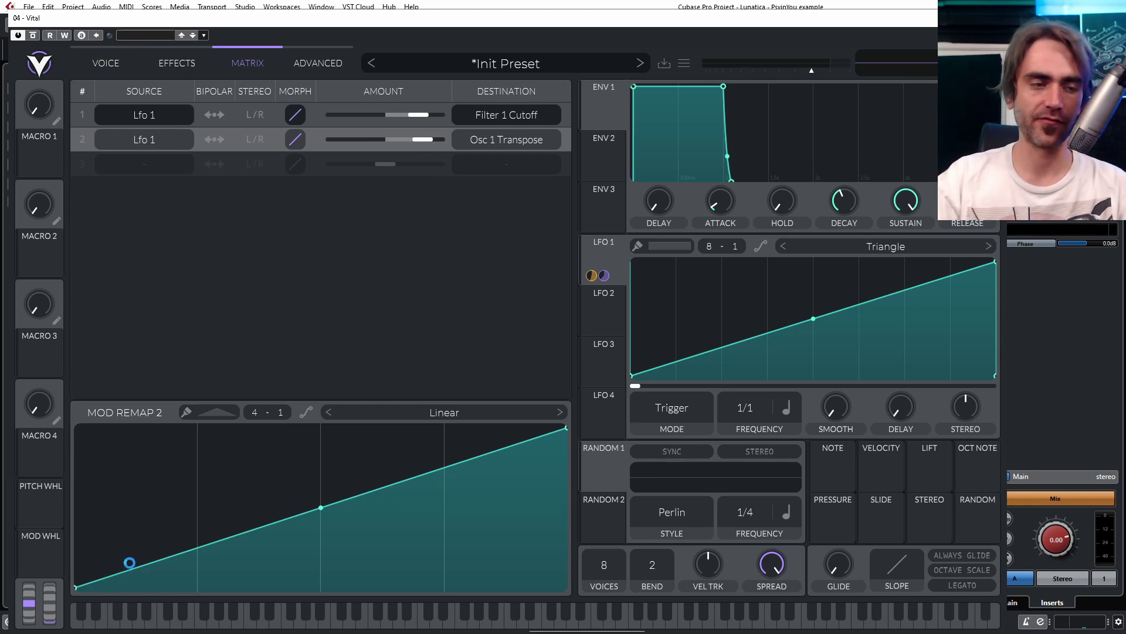
{"action": "left_click_drag", "start_coordinate": [130, 563], "coordinate": [528, 454], "text": "ctrl"}
{"action": "scroll", "coordinate": [124, 548], "scroll_direction": "up", "scroll_amount": 1}
{"action": "mouse_move", "coordinate": [124, 548]}
{"action": "left_mouse_down", "text": "ctrl"}
{"action": "mouse_move", "coordinate": [522, 528]}
{"action": "mouse_move", "coordinate": [184, 259]}
{"action": "mouse_move", "coordinate": [528, 498]}
{"action": "left_mouse_up", "text": "ctrl"}
{"action": "scroll", "coordinate": [173, 551], "scroll_direction": "up", "scroll_amount": 1}
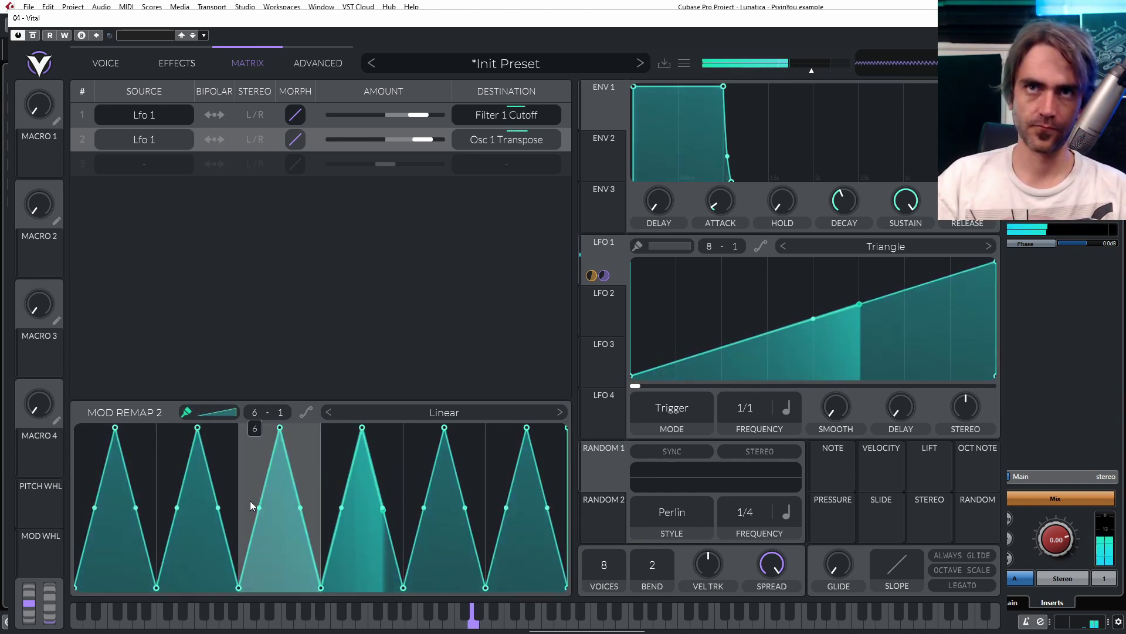
Step: Repaint Mod Remap 2 at different grid divisions, ending with one full-width triangle at grid 1, and smooth the curve
{"action": "scroll", "coordinate": [107, 537], "scroll_direction": "down", "scroll_amount": 4}
{"action": "left_click_drag", "start_coordinate": [106, 537], "coordinate": [375, 511], "text": "ctrl"}
{"action": "left_click_drag", "start_coordinate": [135, 507], "coordinate": [135, 560], "text": "alt"}
{"action": "left_click_drag", "start_coordinate": [259, 456], "coordinate": [259, 562]}
{"action": "left_click_drag", "start_coordinate": [506, 454], "coordinate": [507, 561]}
{"action": "scroll", "coordinate": [258, 414], "scroll_direction": "up", "scroll_amount": 2}
{"action": "left_click_drag", "start_coordinate": [516, 470], "coordinate": [188, 465], "text": "ctrl"}
{"action": "scroll", "coordinate": [170, 517], "scroll_direction": "down", "scroll_amount": 2}
{"action": "left_click_drag", "start_coordinate": [168, 525], "coordinate": [381, 507], "text": "ctrl"}
{"action": "scroll", "coordinate": [376, 469], "scroll_direction": "down", "scroll_amount": 1}
{"action": "left_click_drag", "start_coordinate": [375, 470], "coordinate": [393, 385], "text": "ctrl"}
{"action": "left_click", "coordinate": [306, 412]}
Step: Lower oscillator 1's transpose to -48
{"action": "left_click", "coordinate": [106, 63]}
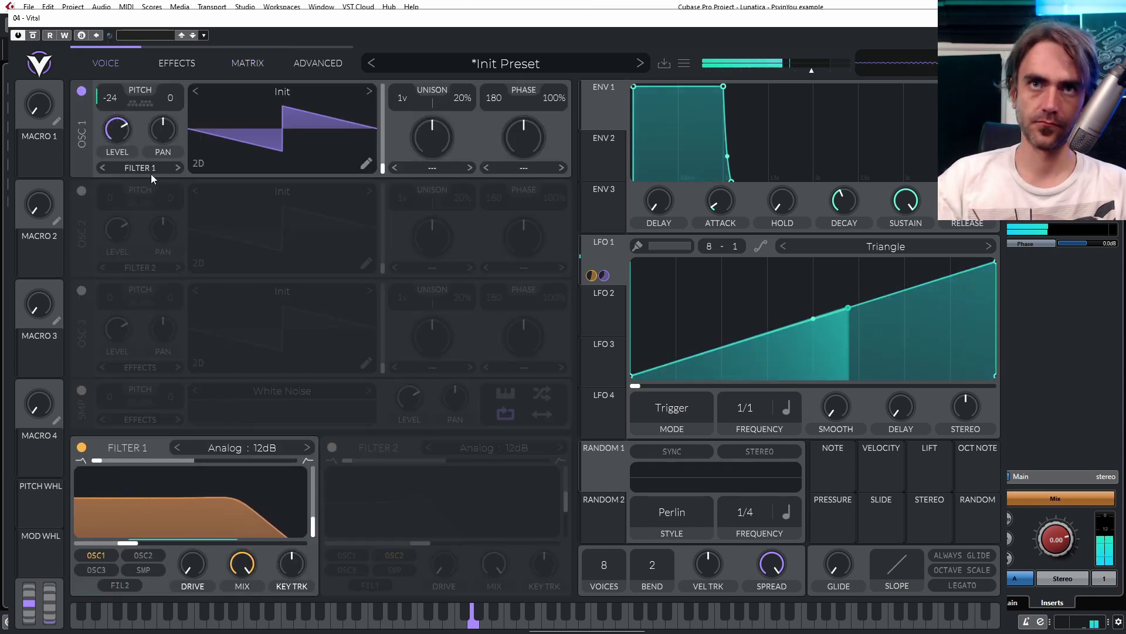
{"action": "left_click_drag", "start_coordinate": [111, 103], "coordinate": [108, 216]}
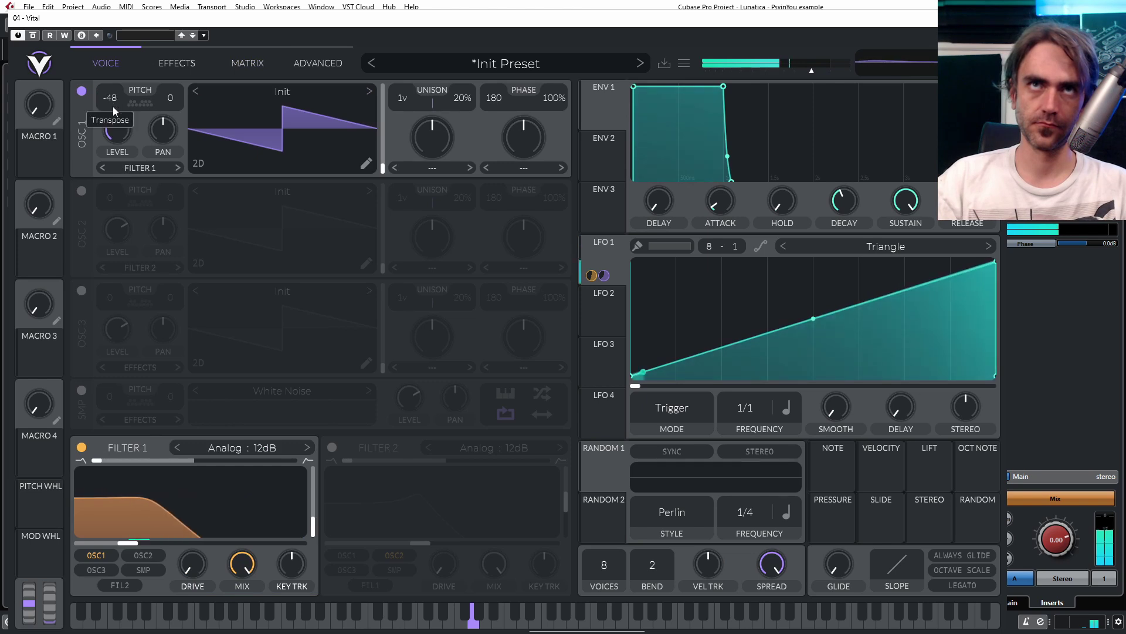
{"action": "left_click_drag", "start_coordinate": [114, 104], "coordinate": [111, 109]}
Step: Change Filter 1 to a band-pass response with higher resonance and switch its slope to Analog 24dB
{"action": "left_click_drag", "start_coordinate": [132, 462], "coordinate": [234, 458]}
{"action": "left_click_drag", "start_coordinate": [310, 525], "coordinate": [319, 492]}
{"action": "left_click", "coordinate": [308, 449]}
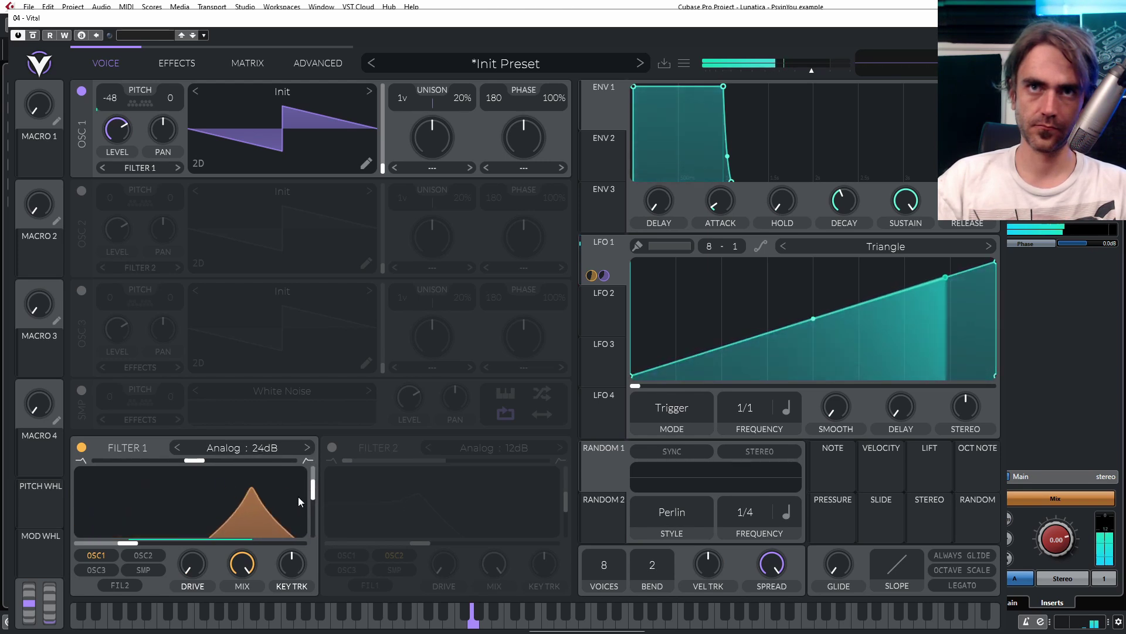
Step: Set the horizontal grid of the Filter 1 Cutoff remap curve to 4 and repaint its third peak at full height
{"action": "left_click", "coordinate": [178, 62]}
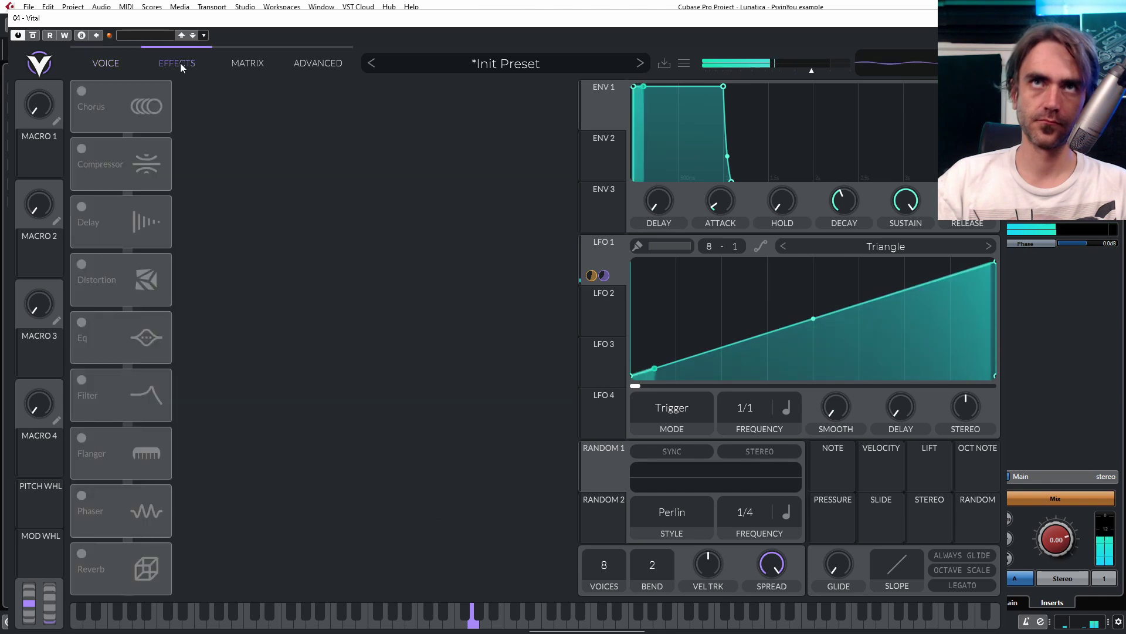
{"action": "left_click", "coordinate": [242, 61]}
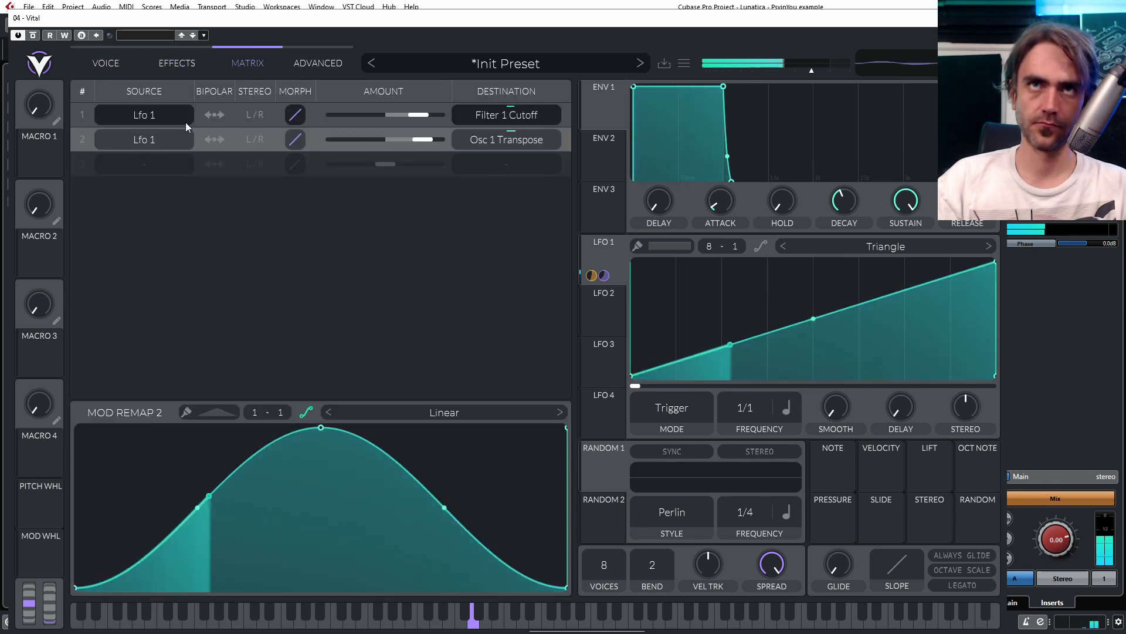
{"action": "left_click", "coordinate": [311, 119]}
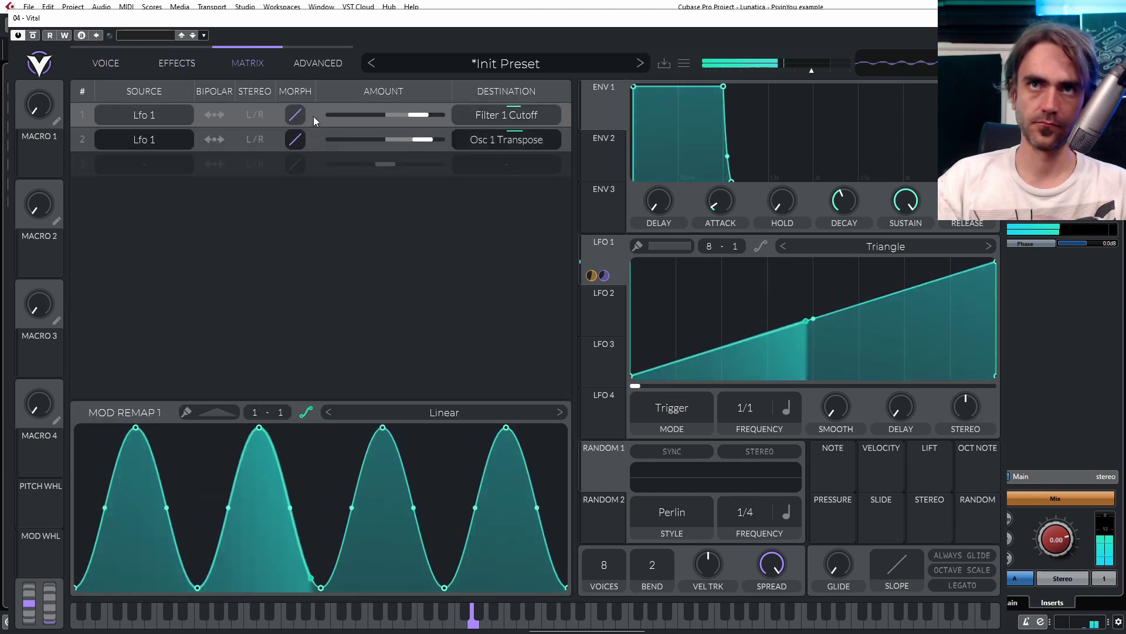
{"action": "left_click_drag", "start_coordinate": [389, 431], "coordinate": [385, 442]}
{"action": "scroll", "coordinate": [343, 441], "scroll_direction": "up", "scroll_amount": 1}
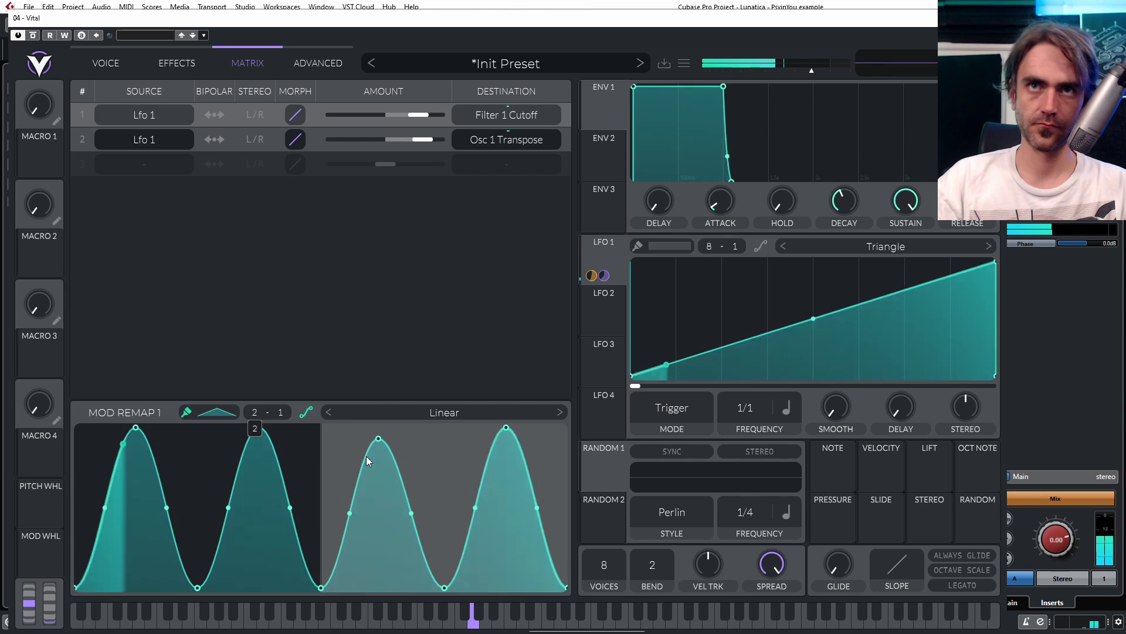
{"action": "scroll", "coordinate": [362, 457], "scroll_direction": "up", "scroll_amount": 2}
{"action": "mouse_move", "coordinate": [369, 469]}
{"action": "left_mouse_down"}
{"action": "mouse_move", "coordinate": [372, 386]}
{"action": "mouse_move", "coordinate": [403, 337]}
{"action": "left_mouse_up"}
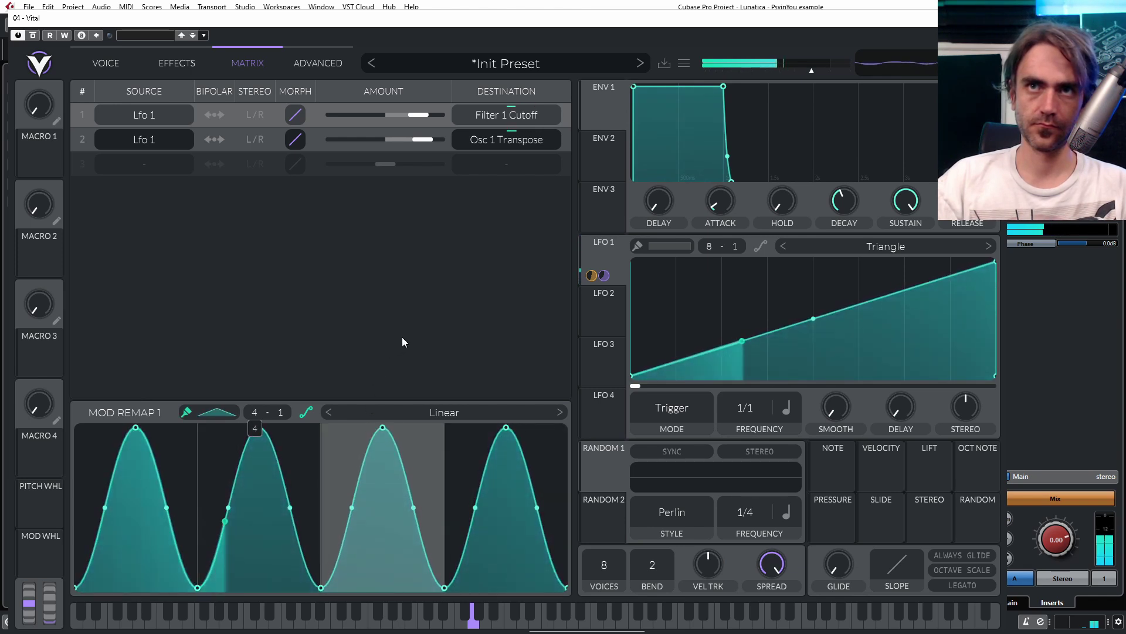
Step: Lower Mod Remap 1's first peak to about three quarters and its third peak to just over half height
{"action": "left_click_drag", "start_coordinate": [135, 429], "coordinate": [135, 466]}
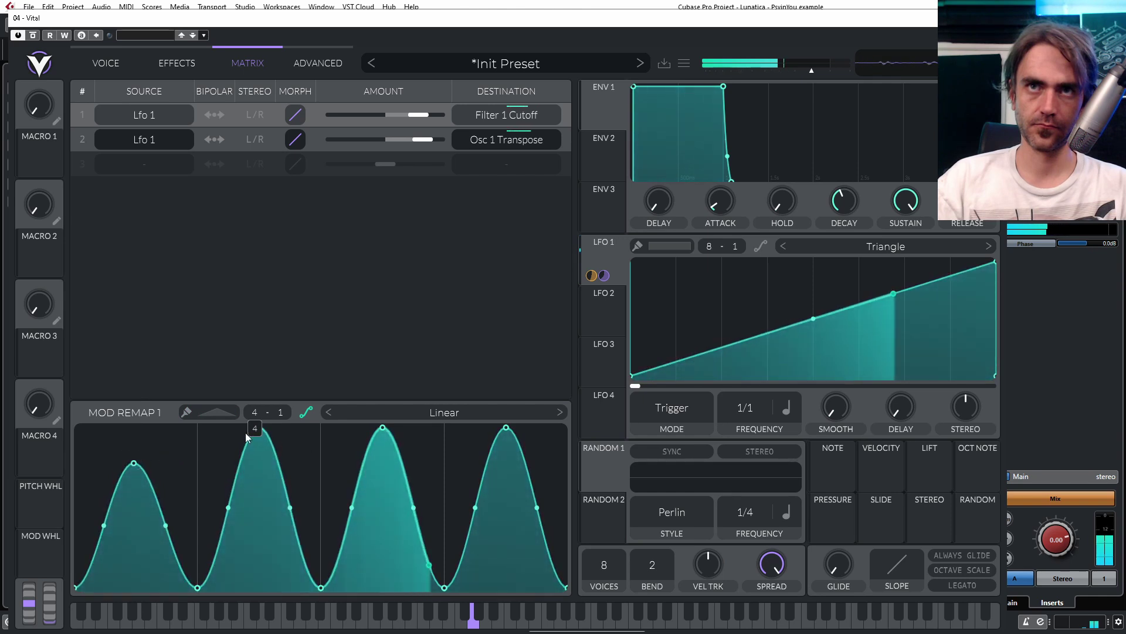
{"action": "left_click_drag", "start_coordinate": [382, 428], "coordinate": [386, 496]}
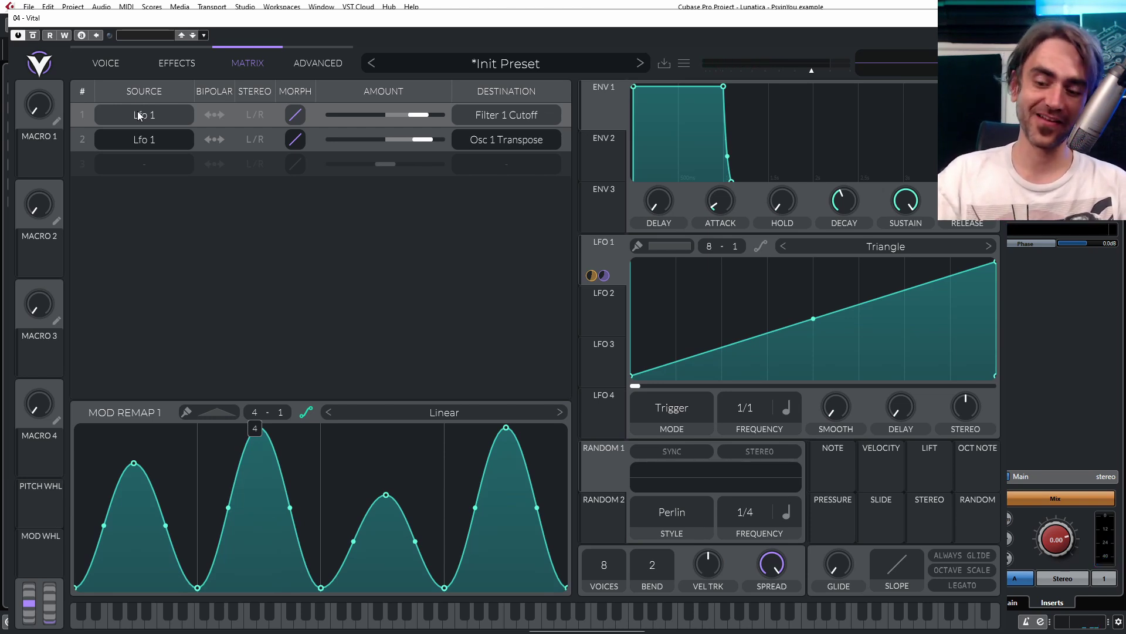
Step: Enable the Chorus effect, set its frequency to Freeze and lower its depth
{"action": "left_click", "coordinate": [105, 62]}
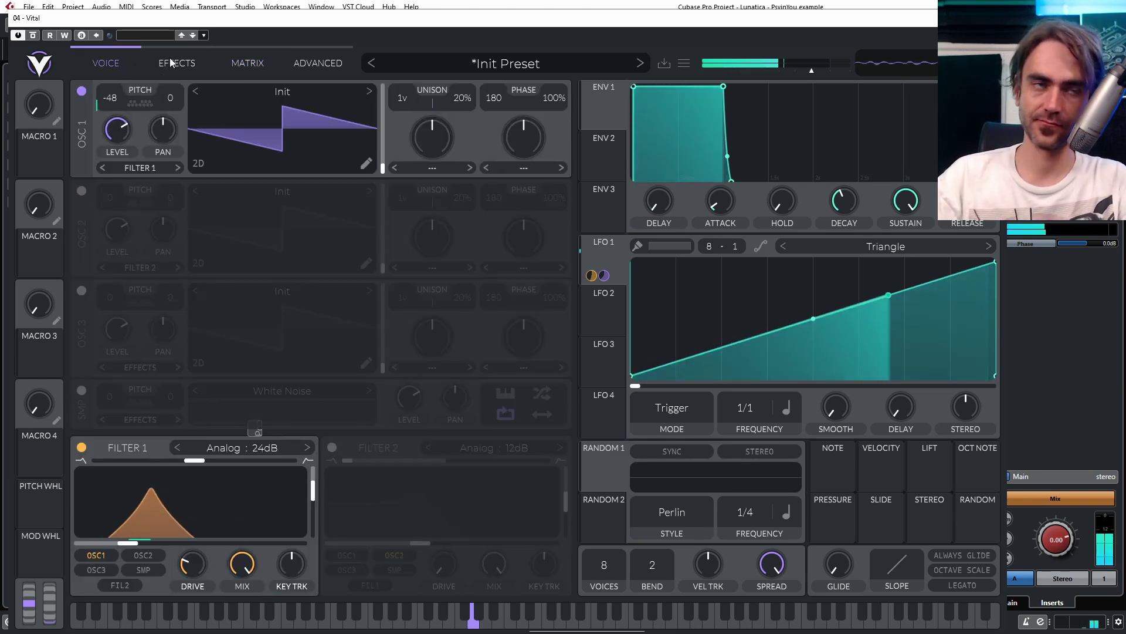
{"action": "left_click", "coordinate": [177, 63]}
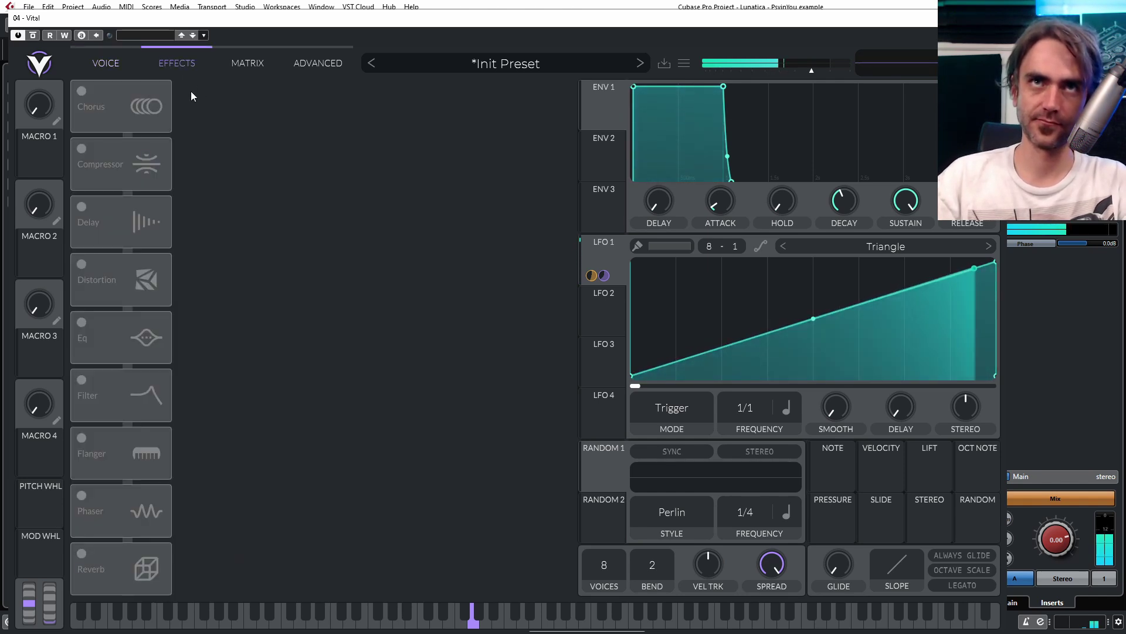
{"action": "left_click", "coordinate": [80, 91]}
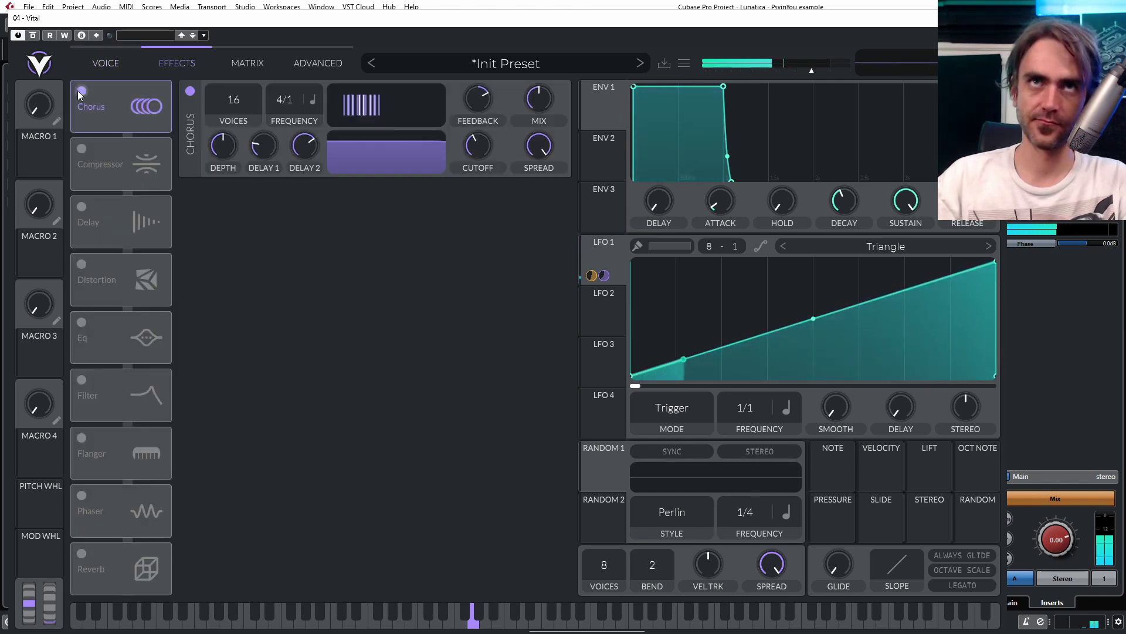
{"action": "left_click_drag", "start_coordinate": [288, 99], "coordinate": [273, 202]}
{"action": "left_click_drag", "start_coordinate": [222, 150], "coordinate": [297, 170]}
Step: Modulate the chorus Depth, Delay 1 and Delay 2 with LFO 1, using a negative amount for Delay 2
{"action": "left_click_drag", "start_coordinate": [598, 274], "coordinate": [226, 147]}
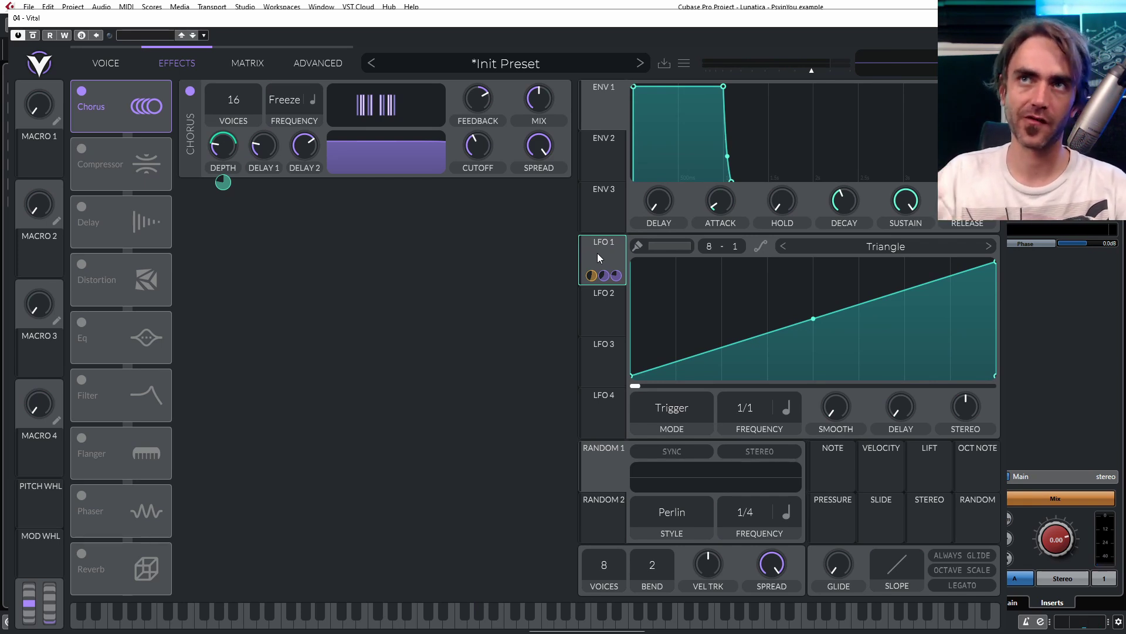
{"action": "left_click_drag", "start_coordinate": [600, 255], "coordinate": [264, 146]}
{"action": "left_click_drag", "start_coordinate": [599, 256], "coordinate": [304, 146]}
{"action": "left_click_drag", "start_coordinate": [304, 181], "coordinate": [305, 229]}
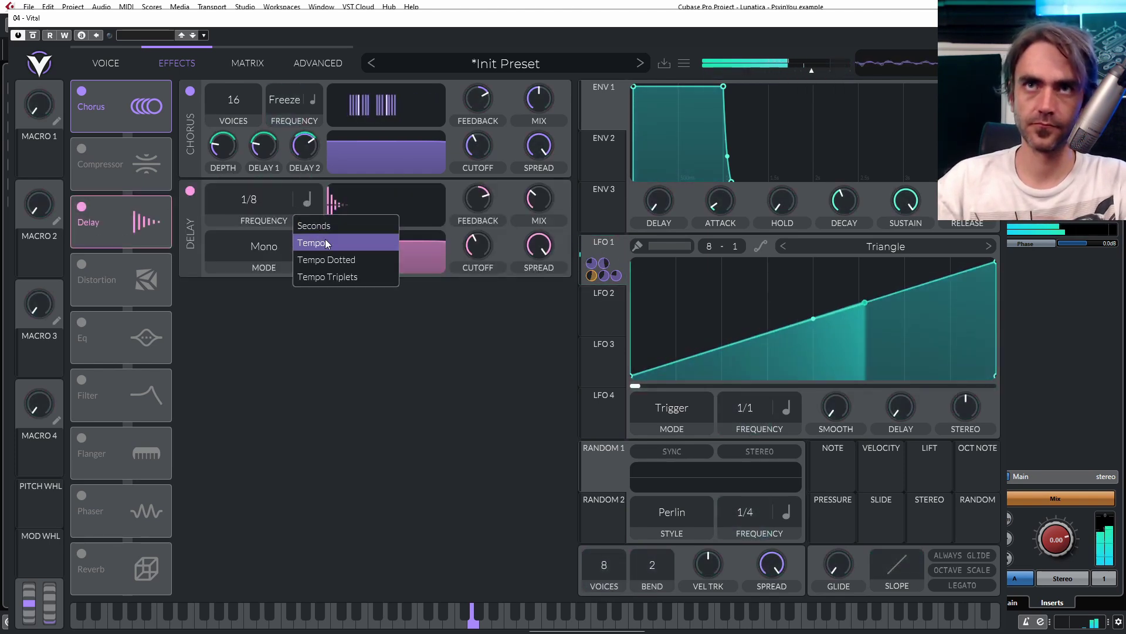
Step: Enable the Delay at 0.250 secs with 88% feedback and modulate its frequency with LFO 1
{"action": "left_click", "coordinate": [314, 225]}
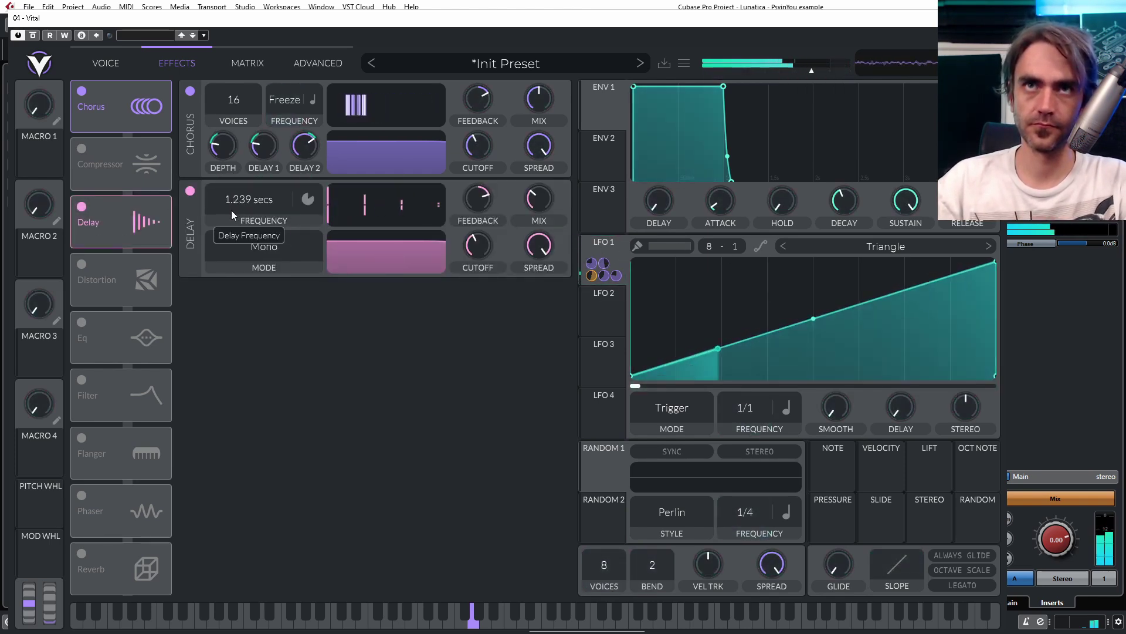
{"action": "left_click_drag", "start_coordinate": [597, 253], "coordinate": [312, 238]}
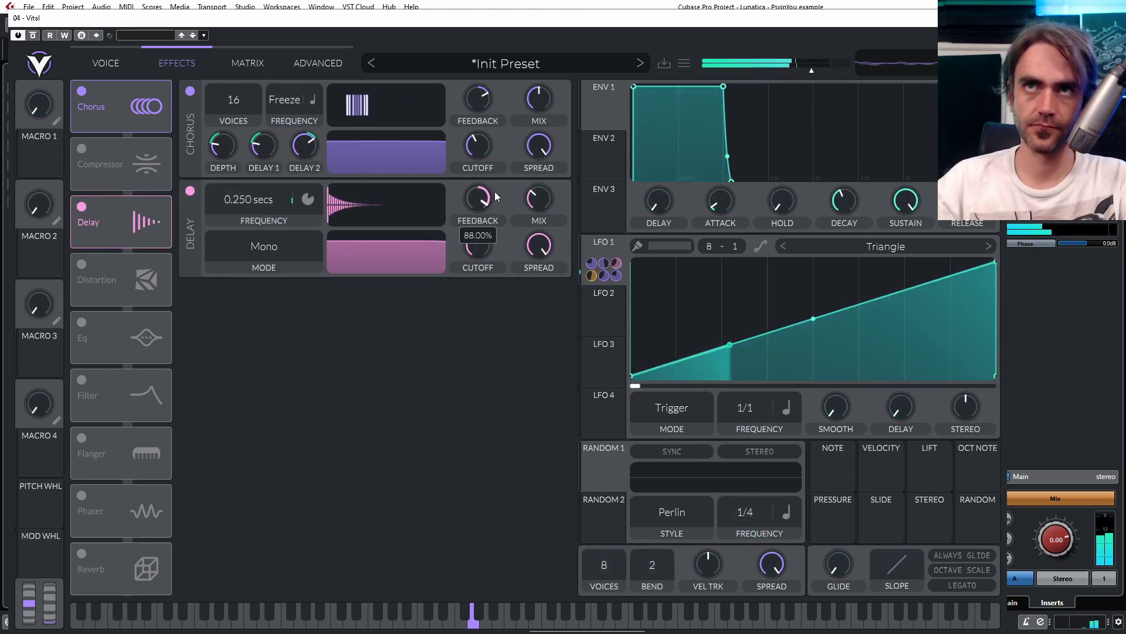
Step: Shape the Delay Frequency remap curve with a steep start, a nearly flat middle and a steep rise at the end
{"action": "left_click", "coordinate": [247, 63]}
{"action": "left_click", "coordinate": [481, 233]}
{"action": "left_click", "coordinate": [187, 412]}
{"action": "mouse_move", "coordinate": [146, 446]}
{"action": "left_mouse_down"}
{"action": "mouse_move", "coordinate": [152, 373]}
{"action": "mouse_move", "coordinate": [388, 459]}
{"action": "mouse_move", "coordinate": [506, 526]}
{"action": "left_mouse_up"}
{"action": "left_click_drag", "start_coordinate": [255, 412], "coordinate": [231, 470]}
{"action": "mouse_move", "coordinate": [223, 428]}
{"action": "left_mouse_down"}
{"action": "mouse_move", "coordinate": [420, 534]}
{"action": "mouse_move", "coordinate": [183, 518]}
{"action": "mouse_move", "coordinate": [123, 533]}
{"action": "left_mouse_up"}
{"action": "left_click_drag", "start_coordinate": [221, 561], "coordinate": [222, 549]}
{"action": "left_click_drag", "start_coordinate": [444, 529], "coordinate": [524, 477]}
{"action": "double_click", "coordinate": [567, 587]}
{"action": "left_click_drag", "start_coordinate": [321, 587], "coordinate": [320, 519]}
{"action": "double_click", "coordinate": [320, 587]}
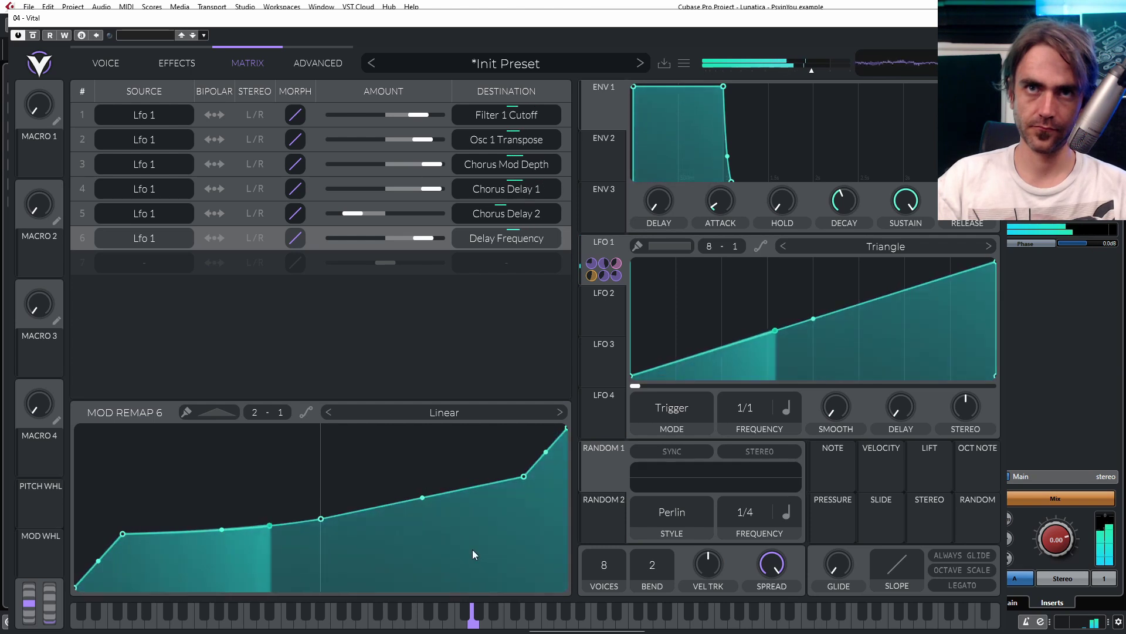
Step: Shape the Chorus Delay 2 remap curve with a near-full peak in the first quarter and a low dip at about three quarters
{"action": "left_click", "coordinate": [82, 214]}
{"action": "double_click", "coordinate": [213, 543]}
{"action": "left_click_drag", "start_coordinate": [212, 543], "coordinate": [184, 431]}
{"action": "double_click", "coordinate": [405, 484]}
{"action": "left_click_drag", "start_coordinate": [405, 484], "coordinate": [437, 554]}
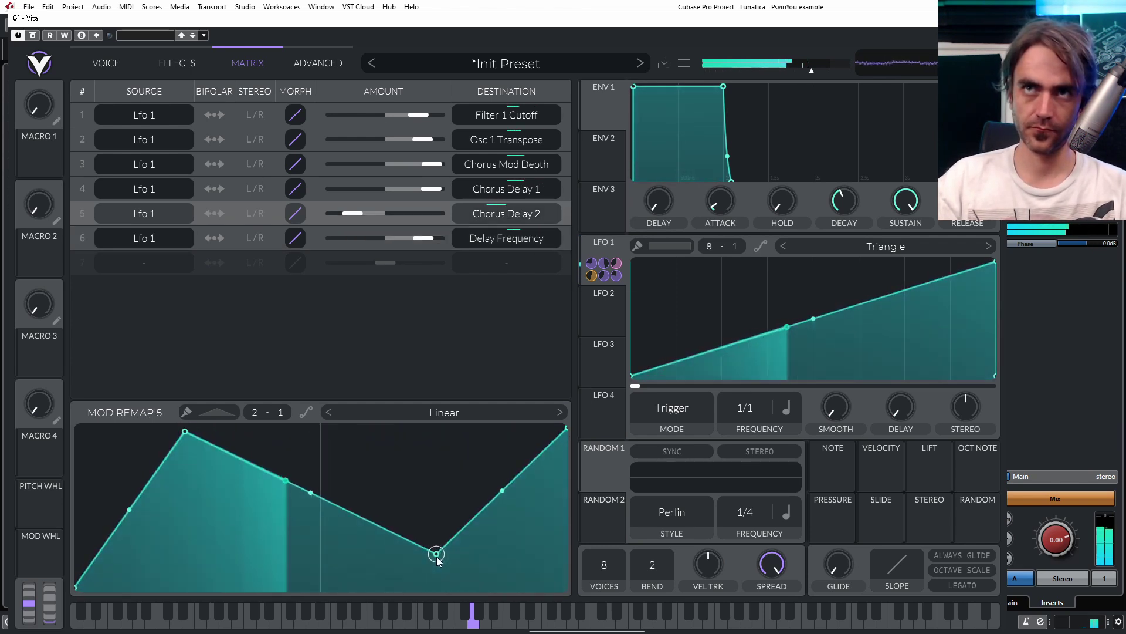
Step: Shape the Chorus Delay 1 remap curve into a peak, a dip and a second peak, and raise the middle of the Chorus Mod Depth curve
{"action": "left_click", "coordinate": [82, 189]}
{"action": "double_click", "coordinate": [184, 440]}
{"action": "double_click", "coordinate": [231, 447]}
{"action": "left_click_drag", "start_coordinate": [231, 447], "coordinate": [299, 538]}
{"action": "double_click", "coordinate": [491, 435]}
{"action": "left_click", "coordinate": [82, 164]}
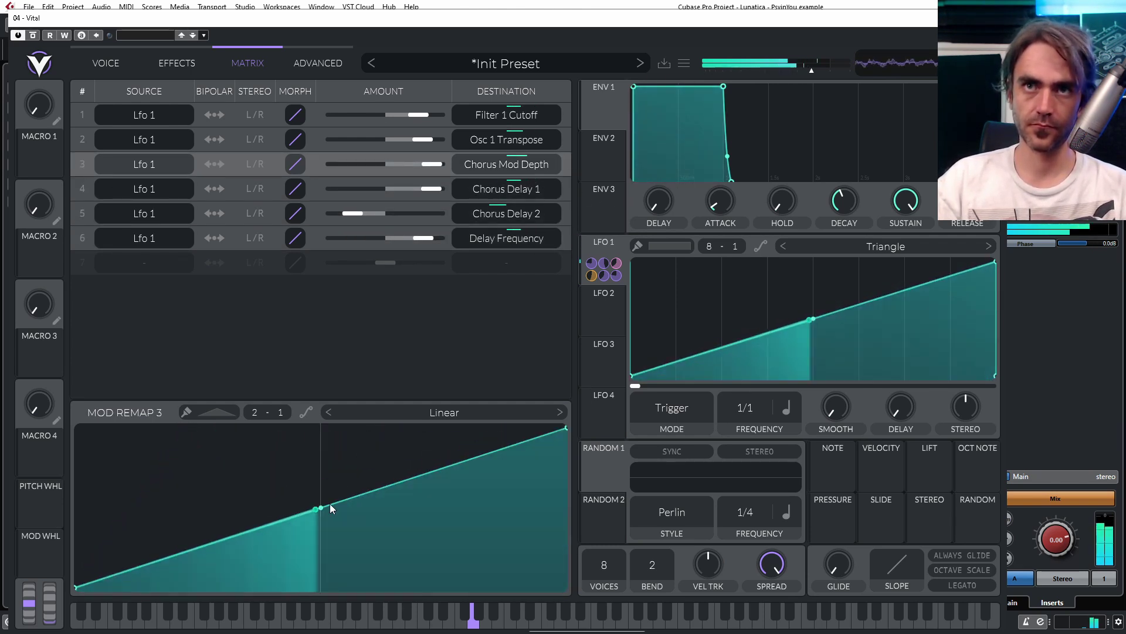
{"action": "left_click_drag", "start_coordinate": [342, 489], "coordinate": [321, 276]}
Step: Move Reverb directly after Delay in the effects chain and enable it
{"action": "left_click", "coordinate": [174, 62]}
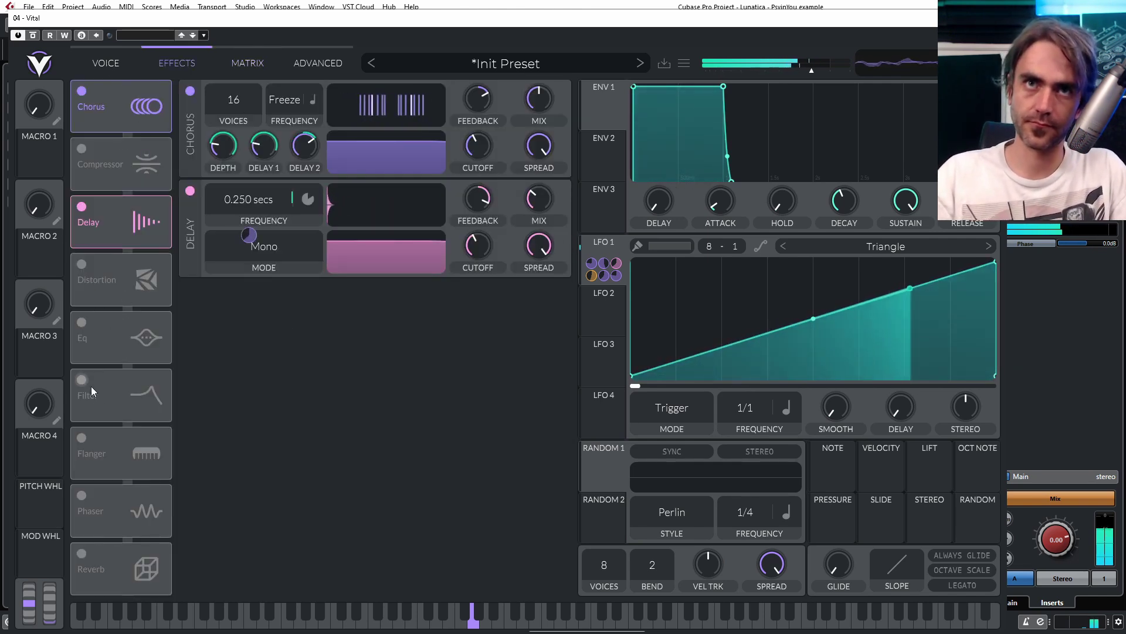
{"action": "left_click_drag", "start_coordinate": [131, 251], "coordinate": [73, 265]}
{"action": "left_click", "coordinate": [83, 265]}
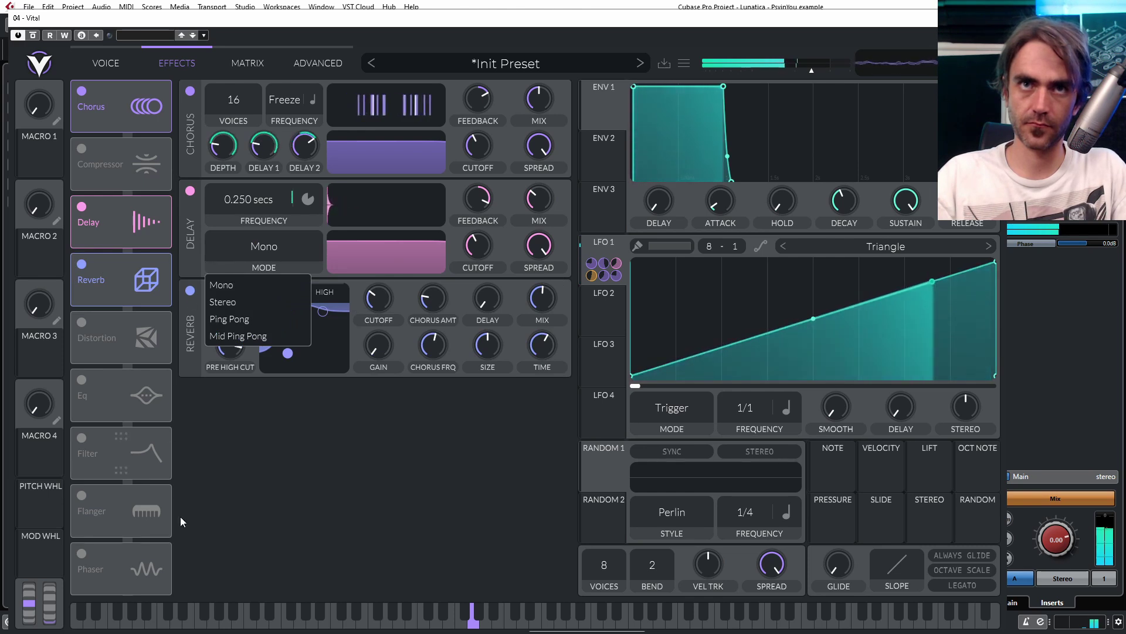
{"action": "left_click", "coordinate": [353, 530]}
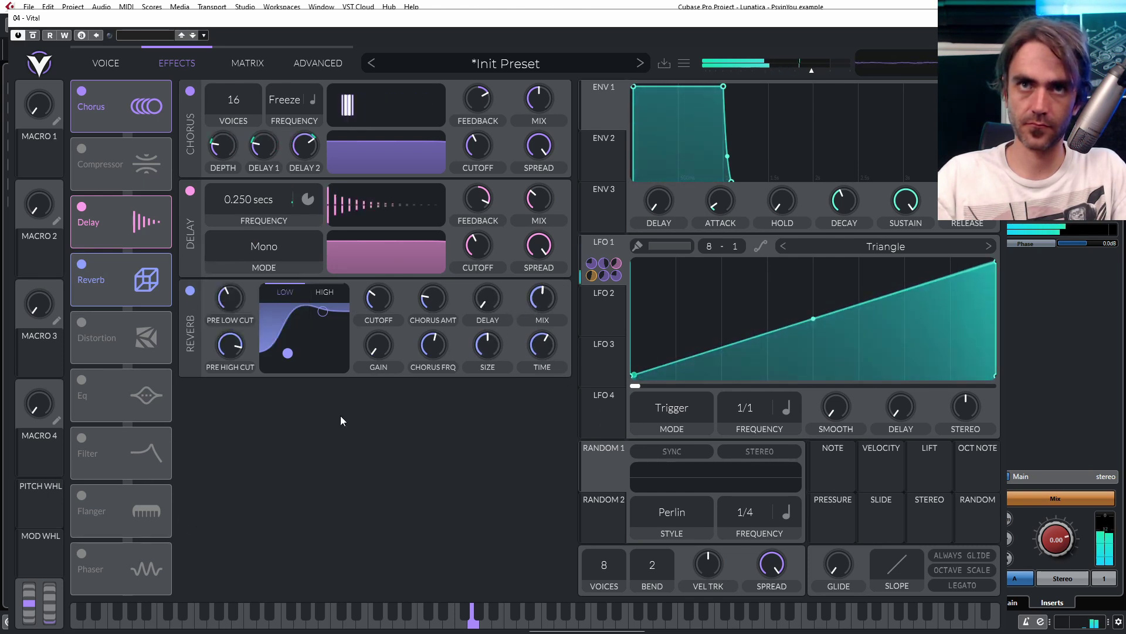
Step: Enable the Filter effect and set its mode to Phaser : Negative
{"action": "left_click", "coordinate": [86, 449]}
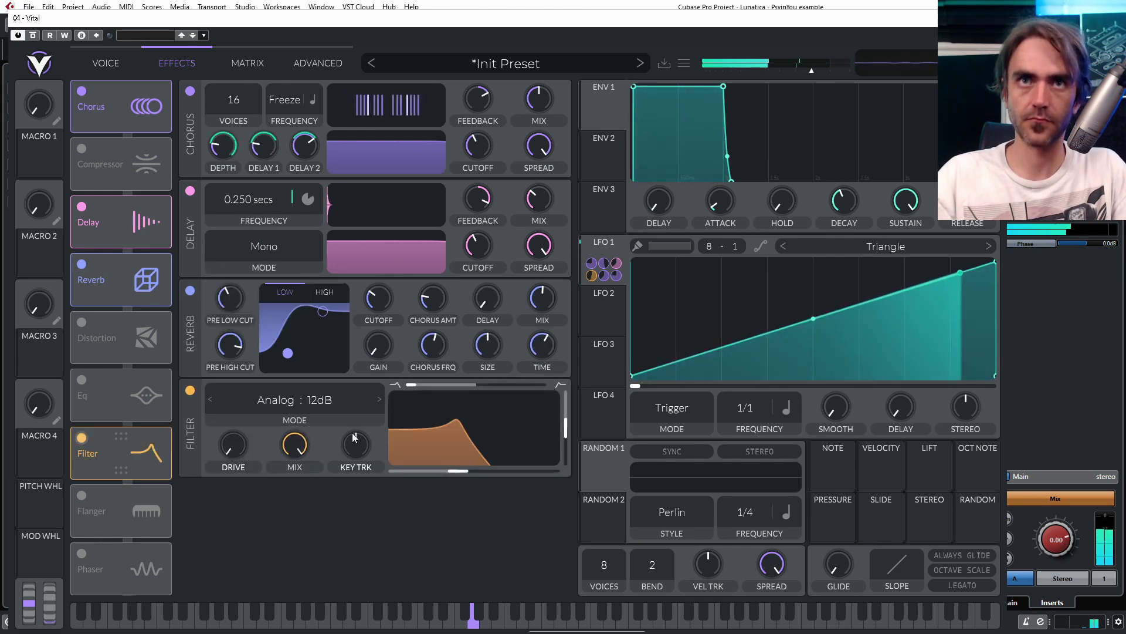
{"action": "left_click", "coordinate": [287, 410]}
{"action": "left_click", "coordinate": [164, 537]}
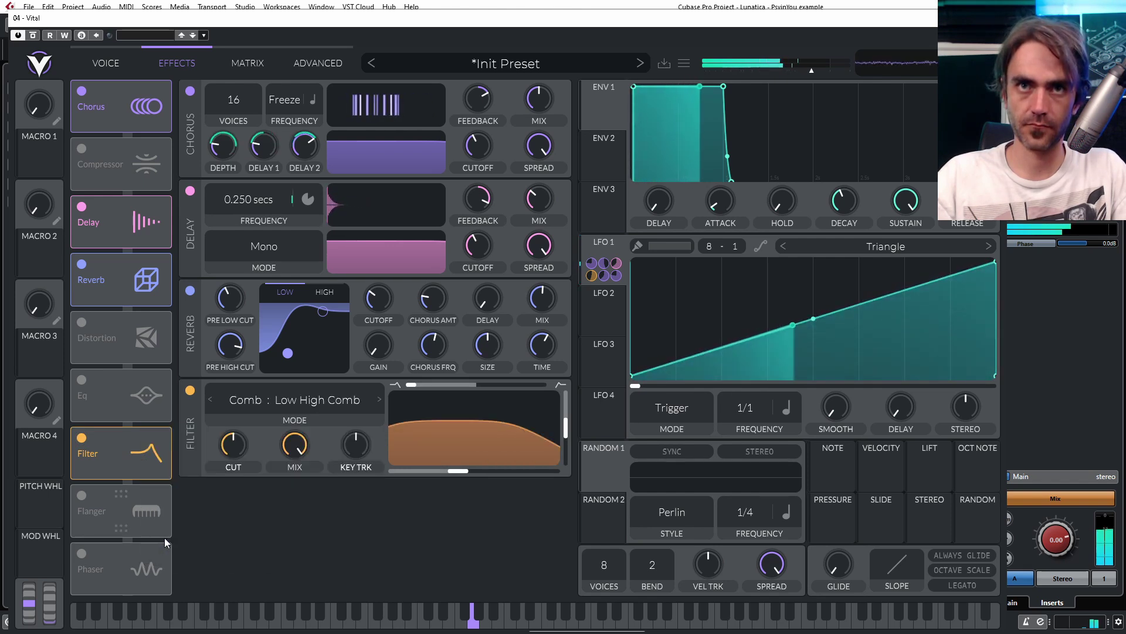
{"action": "left_click", "coordinate": [224, 403]}
{"action": "left_click", "coordinate": [194, 556]}
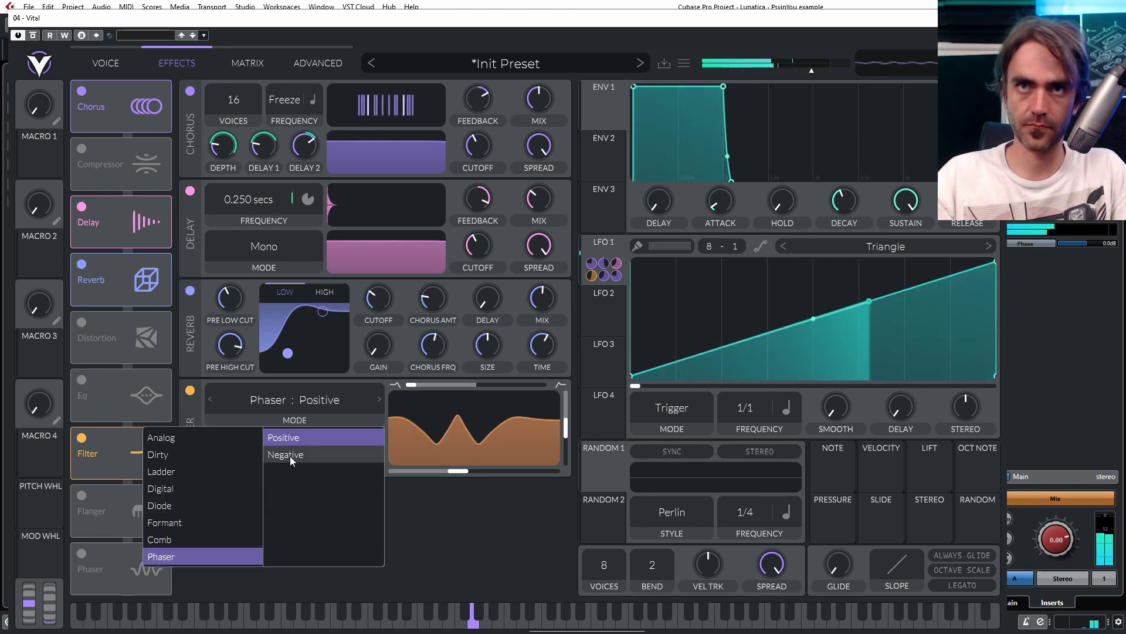
{"action": "left_click", "coordinate": [286, 454]}
Step: Raise the phaser filter's blend to its maximum and modulate its cutoff with LFO 1
{"action": "left_click", "coordinate": [559, 407]}
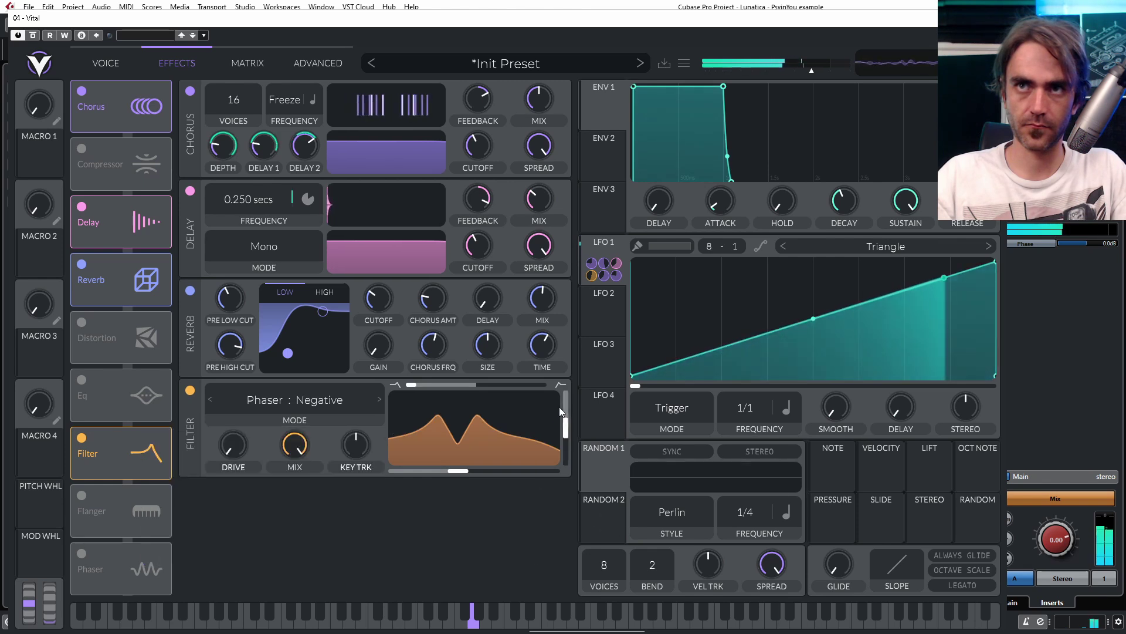
{"action": "left_click_drag", "start_coordinate": [480, 385], "coordinate": [657, 377]}
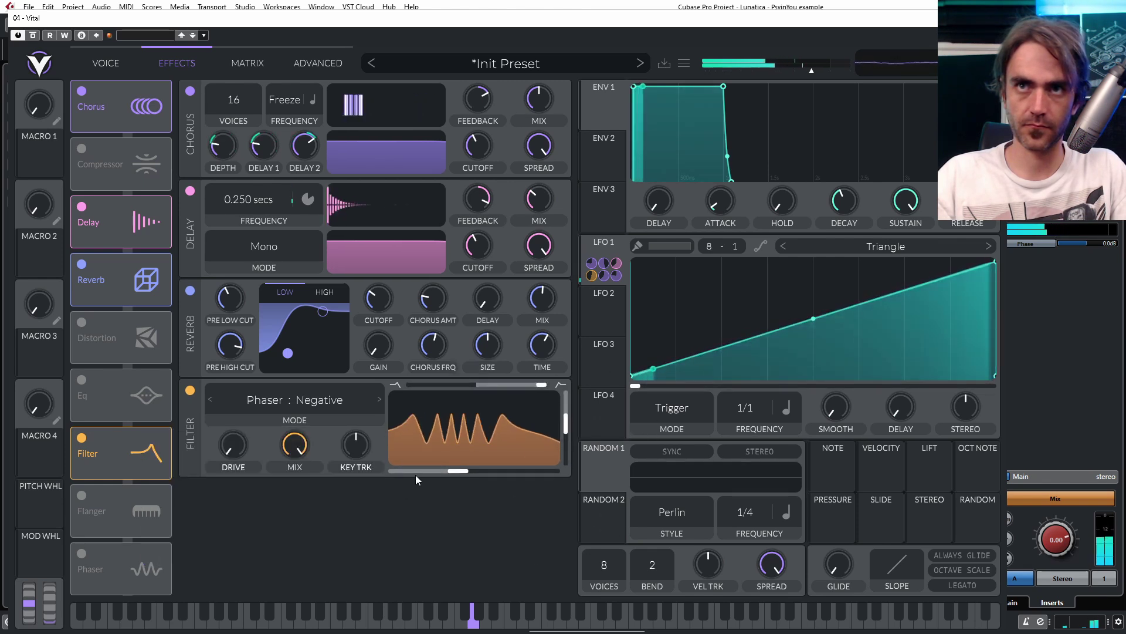
{"action": "left_click_drag", "start_coordinate": [607, 261], "coordinate": [453, 471]}
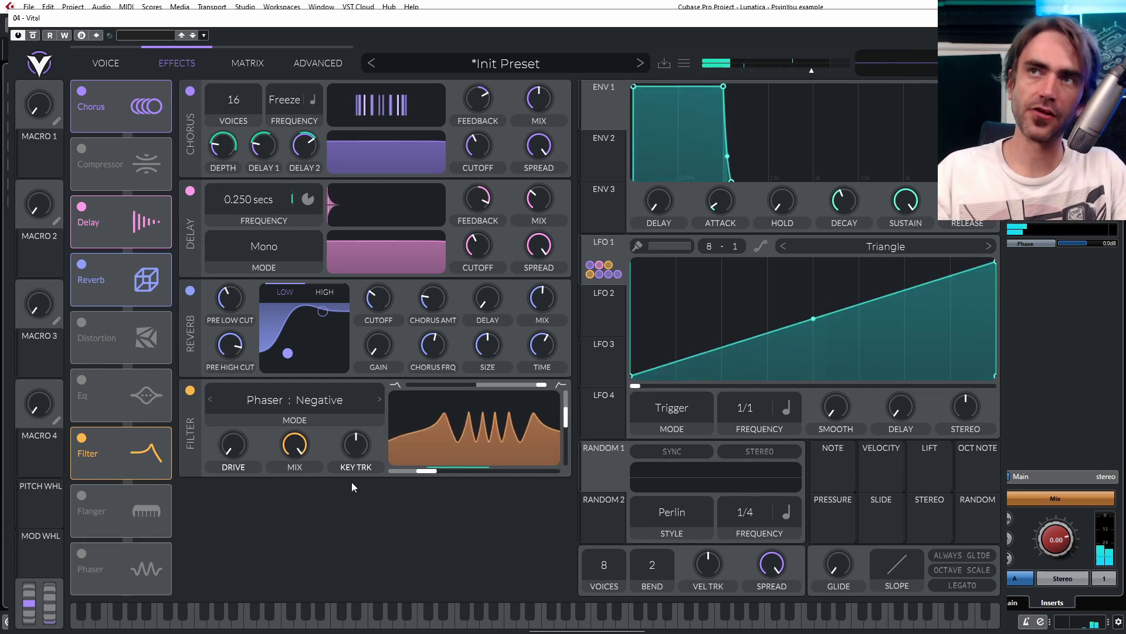
Step: Set the Filter Fx Cutoff remap grid to 4 and paint steps at full height, zero, about half and about a quarter
{"action": "left_click", "coordinate": [249, 61]}
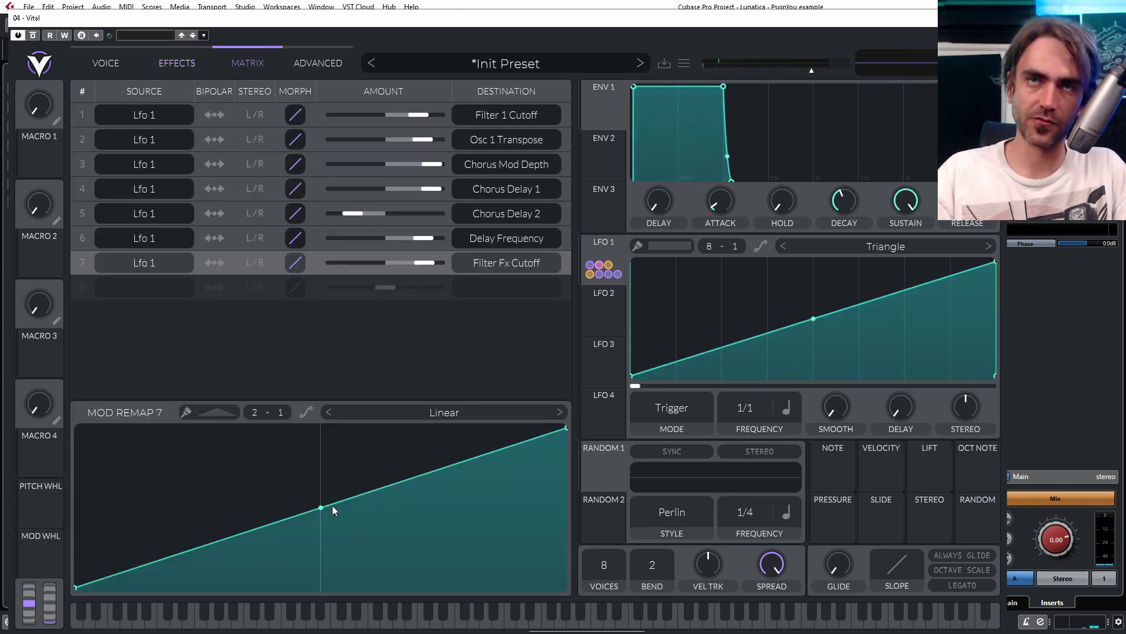
{"action": "scroll", "coordinate": [259, 453], "scroll_direction": "down", "scroll_amount": 1}
{"action": "scroll", "coordinate": [260, 452], "scroll_direction": "up", "scroll_amount": 3}
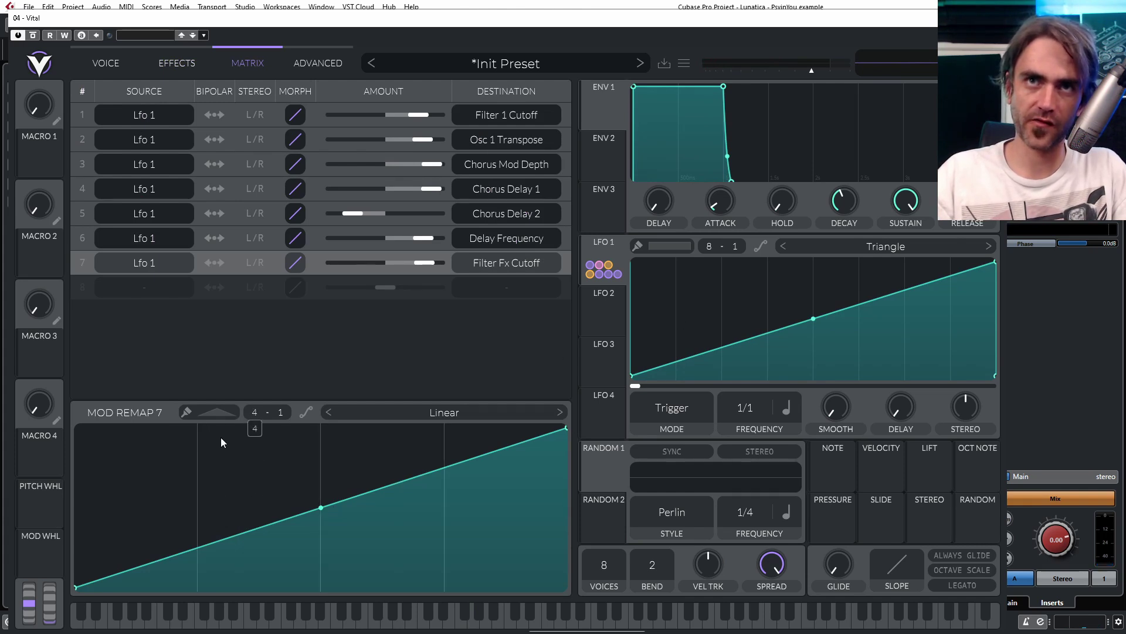
{"action": "left_click", "coordinate": [216, 410]}
{"action": "left_click", "coordinate": [135, 537]}
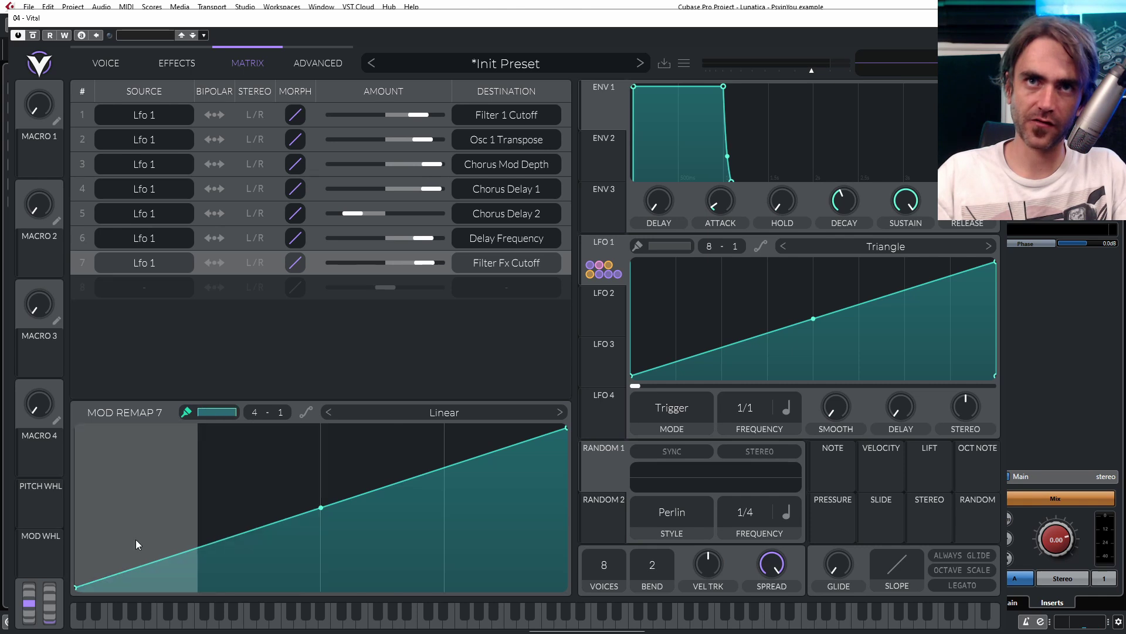
{"action": "left_click_drag", "start_coordinate": [135, 533], "coordinate": [237, 509]}
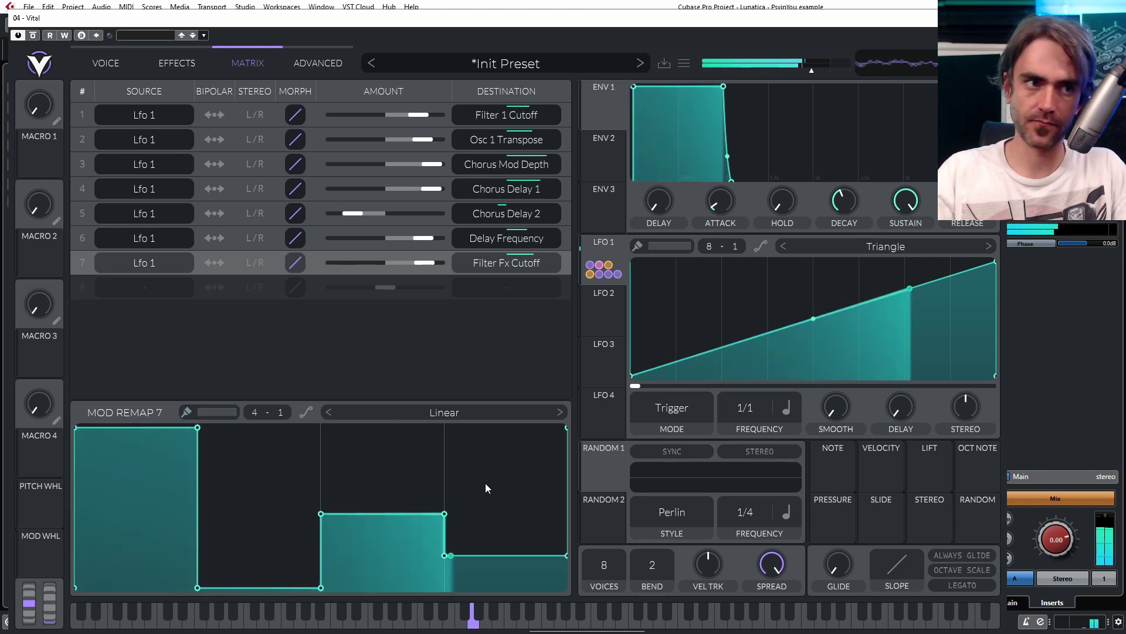
Step: Raise the Filter Fx Cutoff remap grid to 8 and paint an eight-step pattern of varied heights
{"action": "key", "text": "ctrl"}
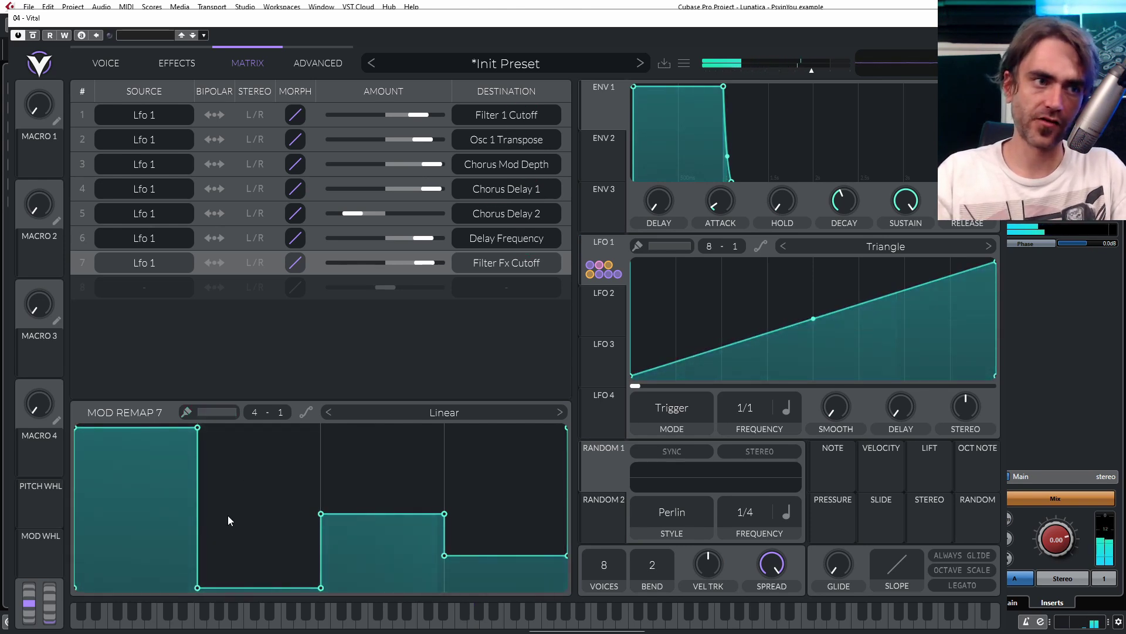
{"action": "key", "text": "ctrl"}
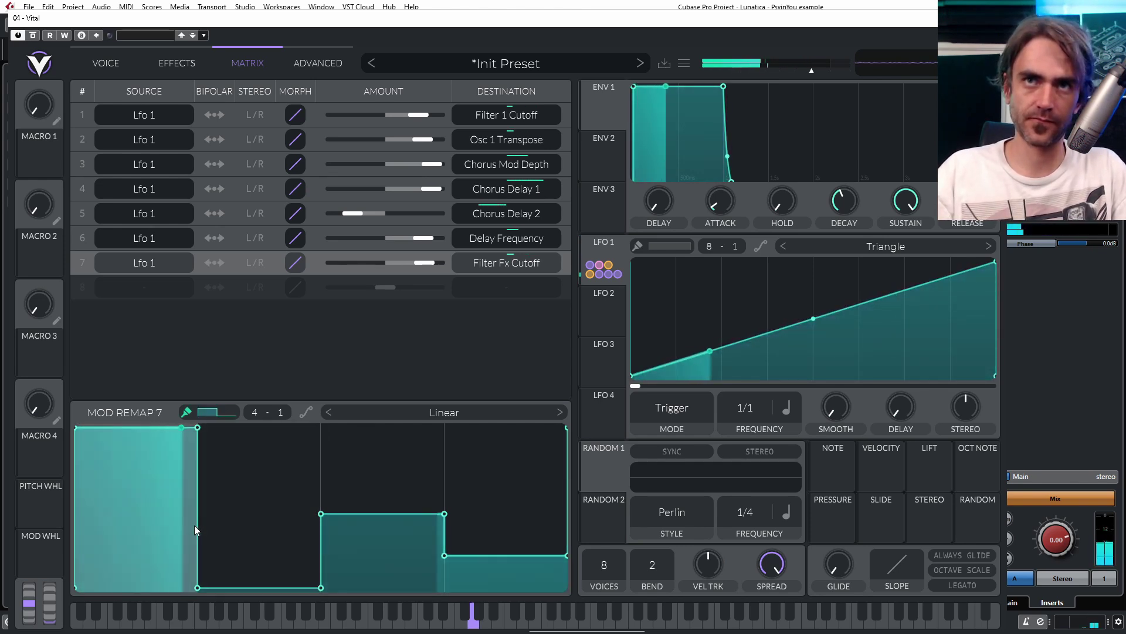
{"action": "scroll", "coordinate": [183, 526], "scroll_direction": "up", "scroll_amount": 1}
{"action": "scroll", "coordinate": [182, 525], "scroll_direction": "up", "scroll_amount": 3}
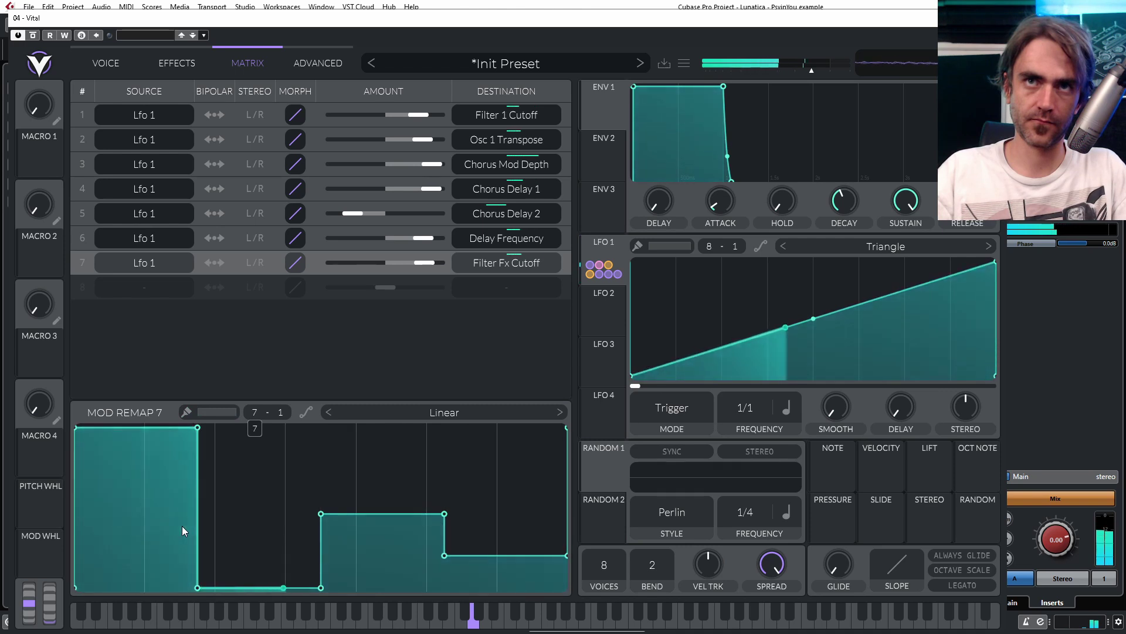
{"action": "key", "text": "shift"}
{"action": "mouse_move", "coordinate": [145, 540]}
{"action": "left_mouse_down"}
{"action": "mouse_move", "coordinate": [137, 511]}
{"action": "mouse_move", "coordinate": [148, 497]}
{"action": "mouse_move", "coordinate": [204, 494]}
{"action": "mouse_move", "coordinate": [227, 471]}
{"action": "mouse_move", "coordinate": [316, 570]}
{"action": "mouse_move", "coordinate": [292, 574]}
{"action": "mouse_move", "coordinate": [372, 466]}
{"action": "mouse_move", "coordinate": [420, 536]}
{"action": "mouse_move", "coordinate": [545, 459]}
{"action": "left_mouse_up"}
Step: Set the Filter Fx Cutoff remap grid to 16 and paint a finer sixteen-step pattern of alternating heights
{"action": "scroll", "coordinate": [280, 467], "scroll_direction": "up", "scroll_amount": 9}
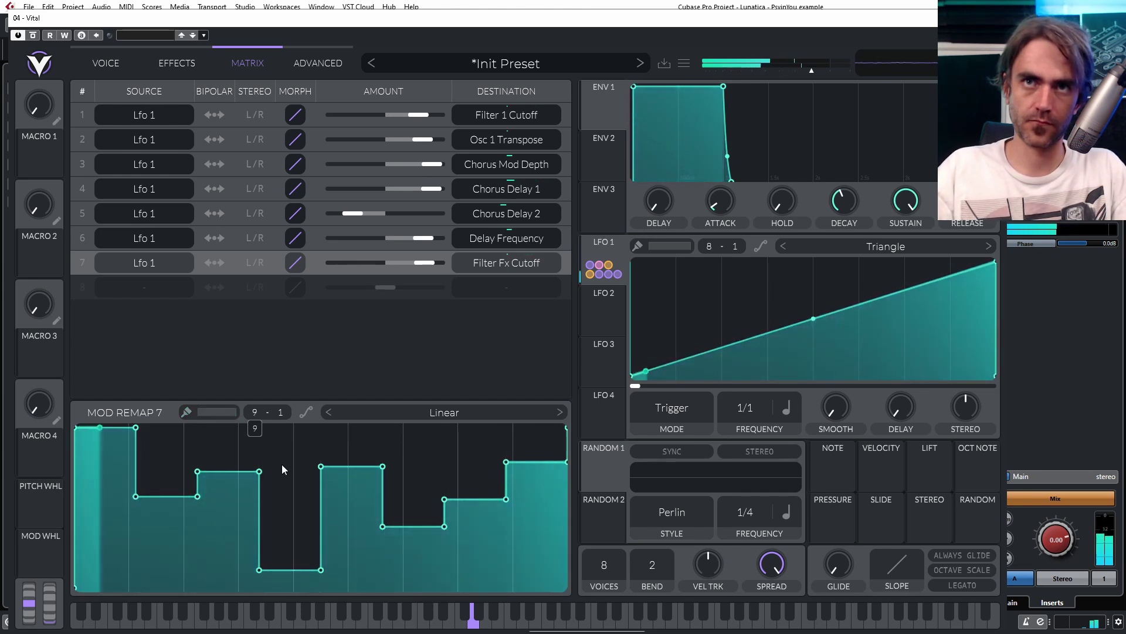
{"action": "scroll", "coordinate": [280, 479], "scroll_direction": "down", "scroll_amount": 1}
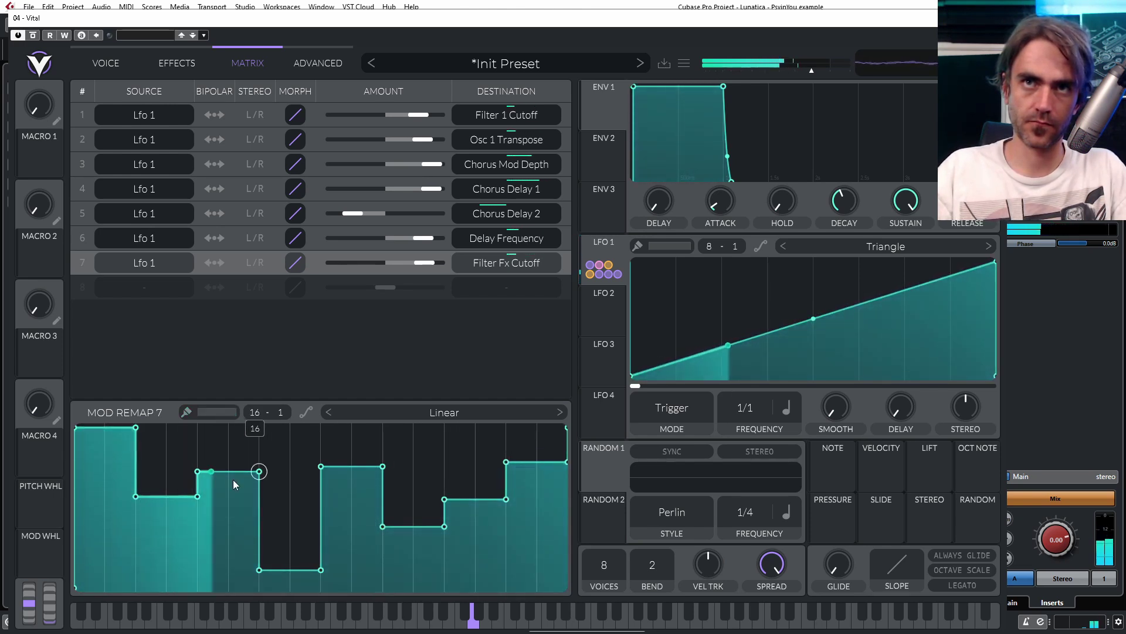
{"action": "left_click", "coordinate": [120, 542], "text": "ctrl"}
{"action": "mouse_move", "coordinate": [138, 477]}
{"action": "left_mouse_down"}
{"action": "mouse_move", "coordinate": [172, 526]}
{"action": "mouse_move", "coordinate": [219, 485]}
{"action": "mouse_move", "coordinate": [222, 459]}
{"action": "mouse_move", "coordinate": [246, 520]}
{"action": "mouse_move", "coordinate": [277, 474]}
{"action": "mouse_move", "coordinate": [307, 472]}
{"action": "mouse_move", "coordinate": [294, 516]}
{"action": "mouse_move", "coordinate": [313, 542]}
{"action": "mouse_move", "coordinate": [348, 454]}
{"action": "mouse_move", "coordinate": [359, 531]}
{"action": "mouse_move", "coordinate": [394, 525]}
{"action": "mouse_move", "coordinate": [407, 568]}
{"action": "mouse_move", "coordinate": [438, 477]}
{"action": "mouse_move", "coordinate": [458, 463]}
{"action": "mouse_move", "coordinate": [512, 464]}
{"action": "mouse_move", "coordinate": [527, 545]}
{"action": "mouse_move", "coordinate": [567, 548]}
{"action": "mouse_move", "coordinate": [559, 569]}
{"action": "left_mouse_up"}
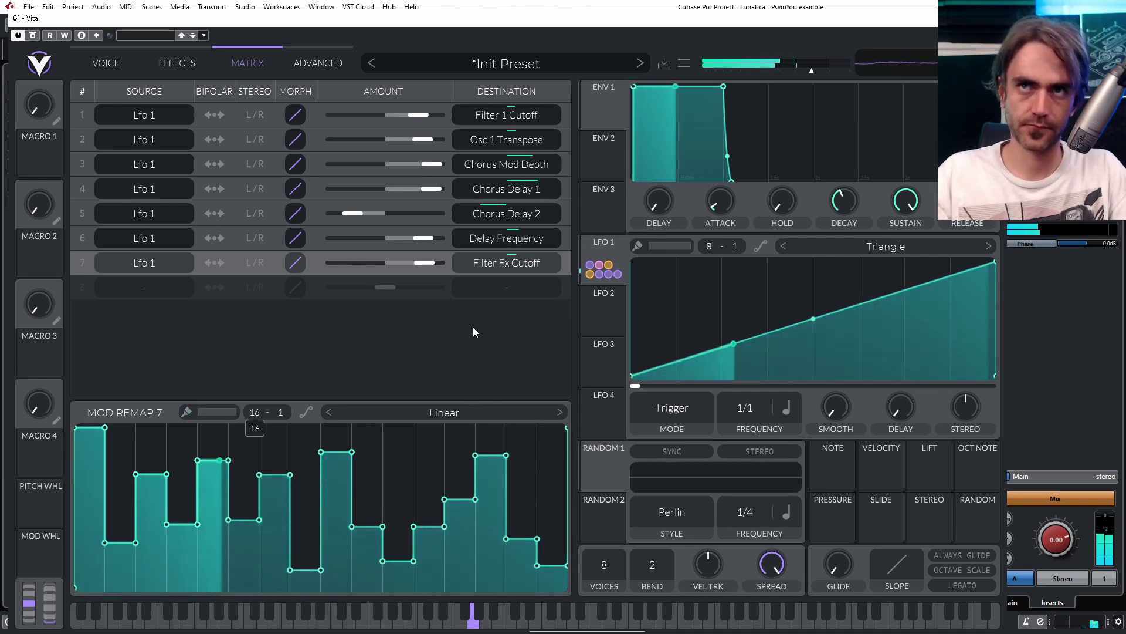
Step: Enable Distortion after the Filter effect with 6.600 dB drive, and enable the Flanger with LFO 1 modulating its Center
{"action": "left_click", "coordinate": [173, 64]}
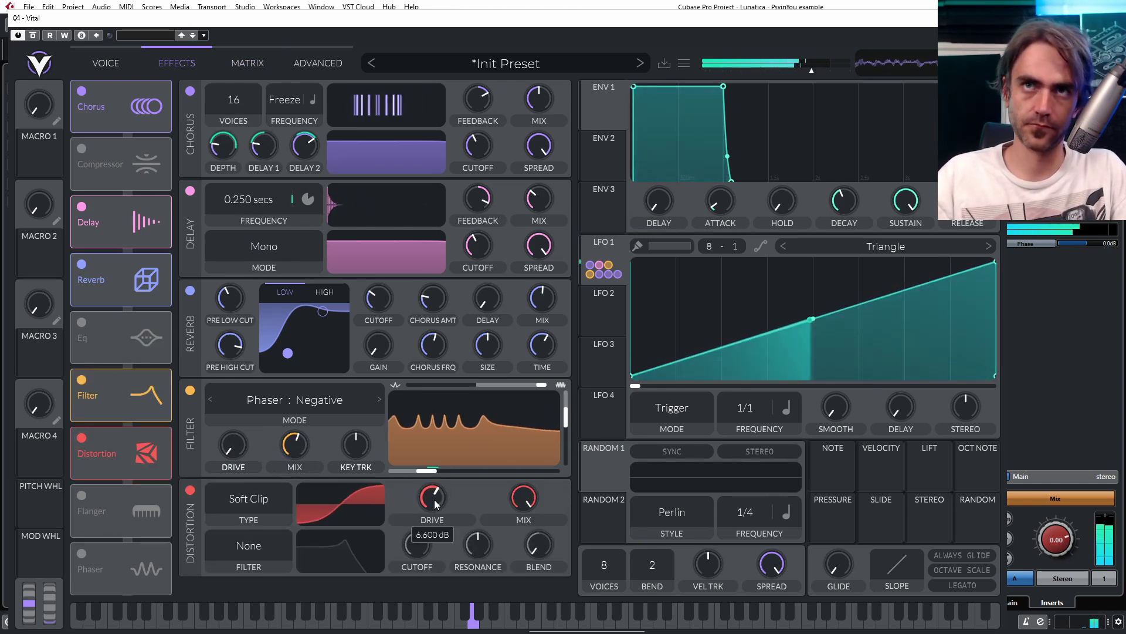
{"action": "left_click", "coordinate": [82, 495]}
{"action": "left_click_drag", "start_coordinate": [233, 517], "coordinate": [233, 537]}
{"action": "left_click_drag", "start_coordinate": [492, 555], "coordinate": [482, 569]}
{"action": "left_click_drag", "start_coordinate": [610, 245], "coordinate": [478, 564]}
Step: Reshape the Flanger Center remap curve into a triangle peaking at mid-cycle and ending at zero
{"action": "left_click", "coordinate": [248, 63]}
{"action": "double_click", "coordinate": [322, 428]}
{"action": "left_click_drag", "start_coordinate": [565, 428], "coordinate": [566, 588]}
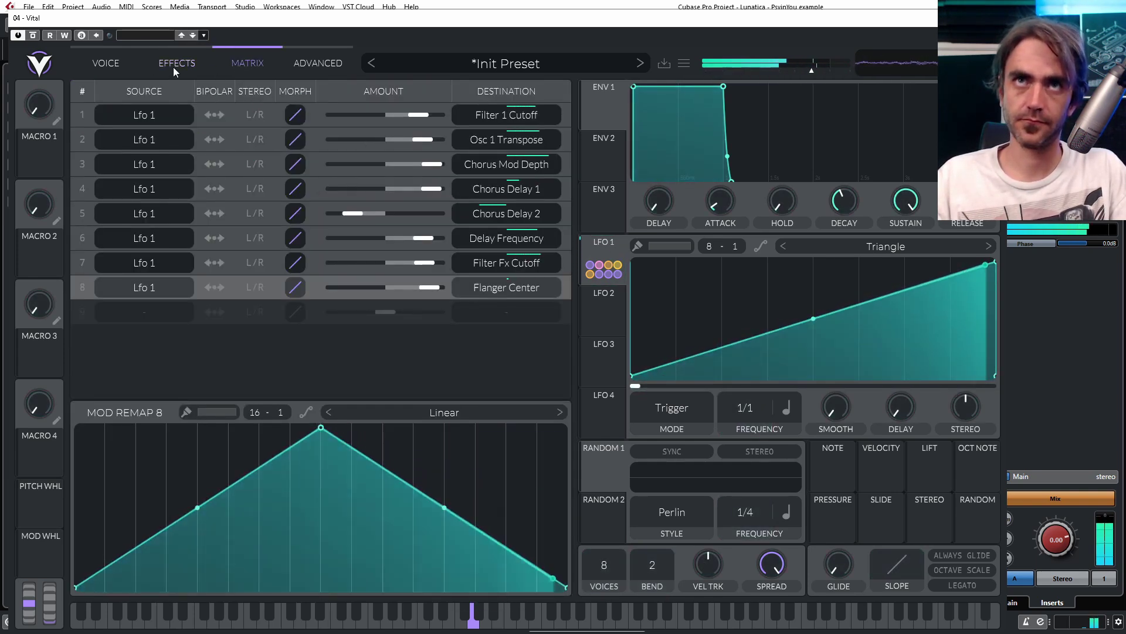
Step: Move Eq after Distortion in the effects chain, then set the distortion's filter to Pre and tune it
{"action": "left_click", "coordinate": [177, 63]}
{"action": "left_click_drag", "start_coordinate": [97, 332], "coordinate": [100, 453]}
{"action": "left_click", "coordinate": [249, 464]}
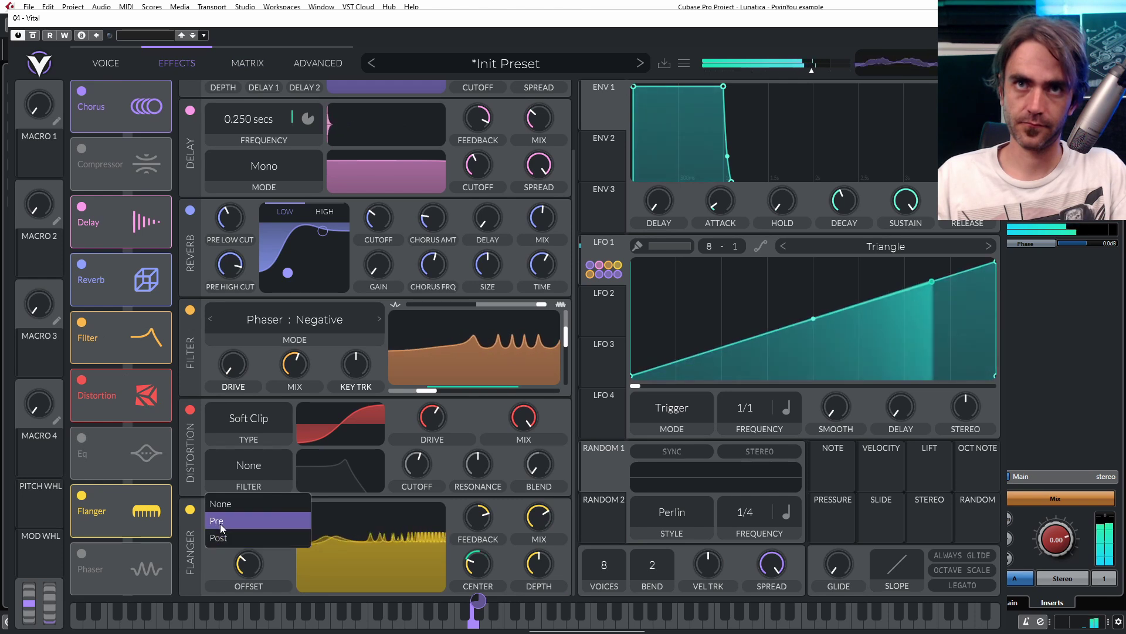
{"action": "left_click", "coordinate": [229, 515]}
{"action": "left_click_drag", "start_coordinate": [470, 490], "coordinate": [428, 469]}
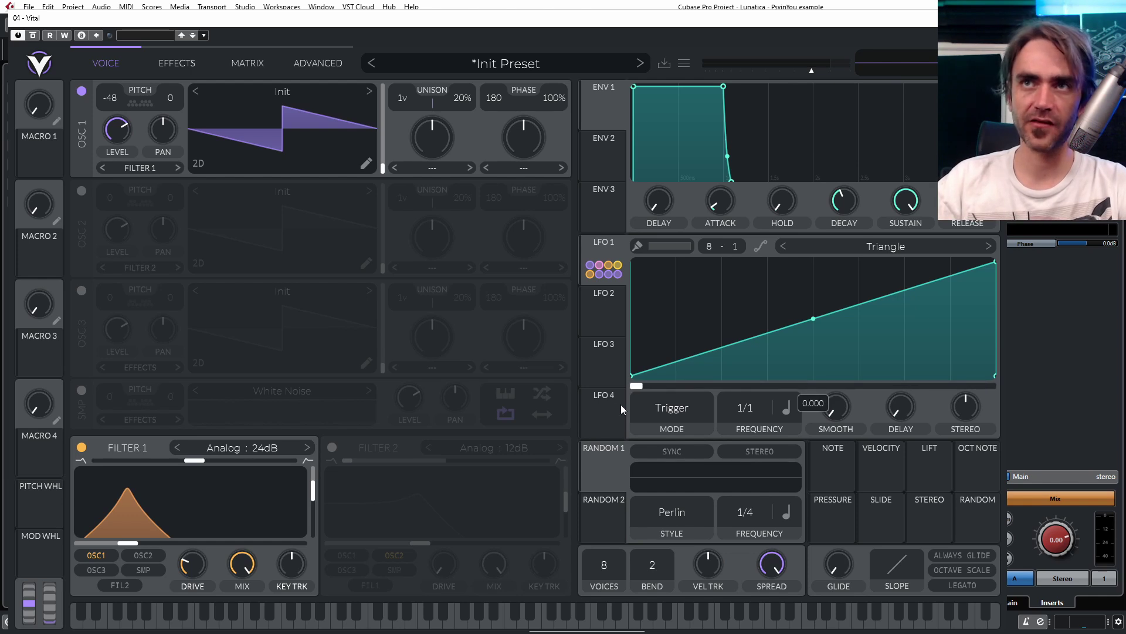
Step: Set LFO 1's frequency to 4/1 and repaint its shape as an eight-step pattern of alternating low and high levels
{"action": "left_click_drag", "start_coordinate": [993, 271], "coordinate": [814, 234]}
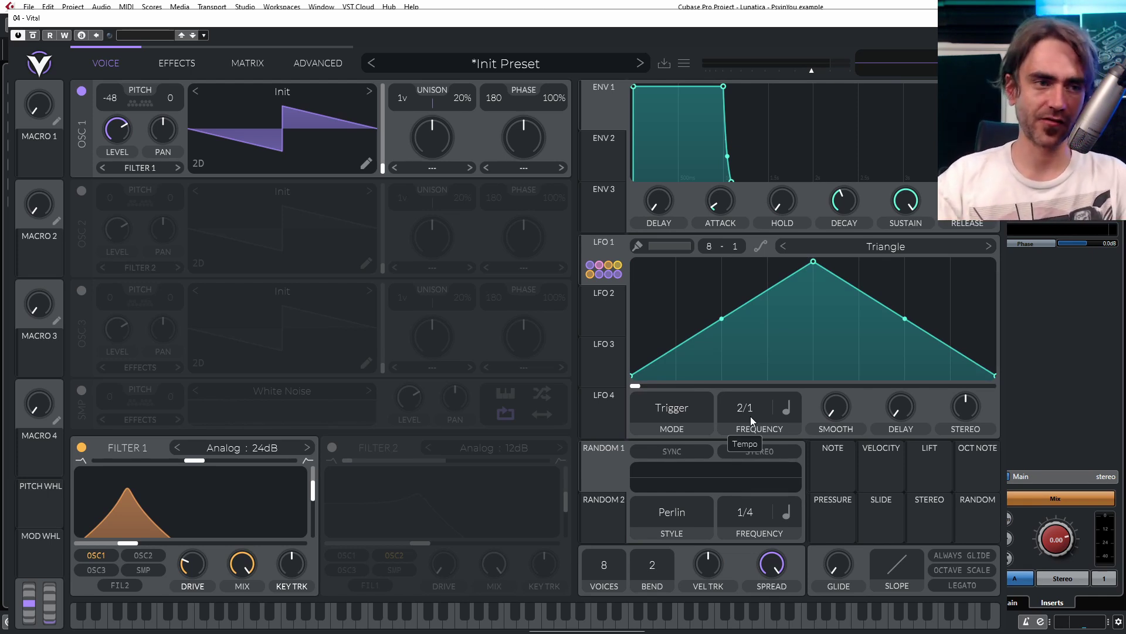
{"action": "left_click_drag", "start_coordinate": [752, 411], "coordinate": [752, 406]}
{"action": "mouse_move", "coordinate": [653, 369]}
{"action": "left_mouse_down"}
{"action": "mouse_move", "coordinate": [766, 342]}
{"action": "mouse_move", "coordinate": [929, 364]}
{"action": "left_mouse_up"}
{"action": "left_click", "coordinate": [966, 279], "text": "ctrl"}
Step: Tilt LFO 1's second step upward and its third and fifth steps downward, and curve the seventh step upward
{"action": "left_click_drag", "start_coordinate": [722, 299], "coordinate": [721, 291]}
{"action": "left_click_drag", "start_coordinate": [768, 345], "coordinate": [767, 362]}
{"action": "left_click_drag", "start_coordinate": [859, 320], "coordinate": [859, 349]}
{"action": "mouse_move", "coordinate": [952, 364]}
{"action": "left_mouse_down"}
{"action": "mouse_move", "coordinate": [951, 347]}
{"action": "mouse_move", "coordinate": [928, 375]}
{"action": "left_mouse_up"}
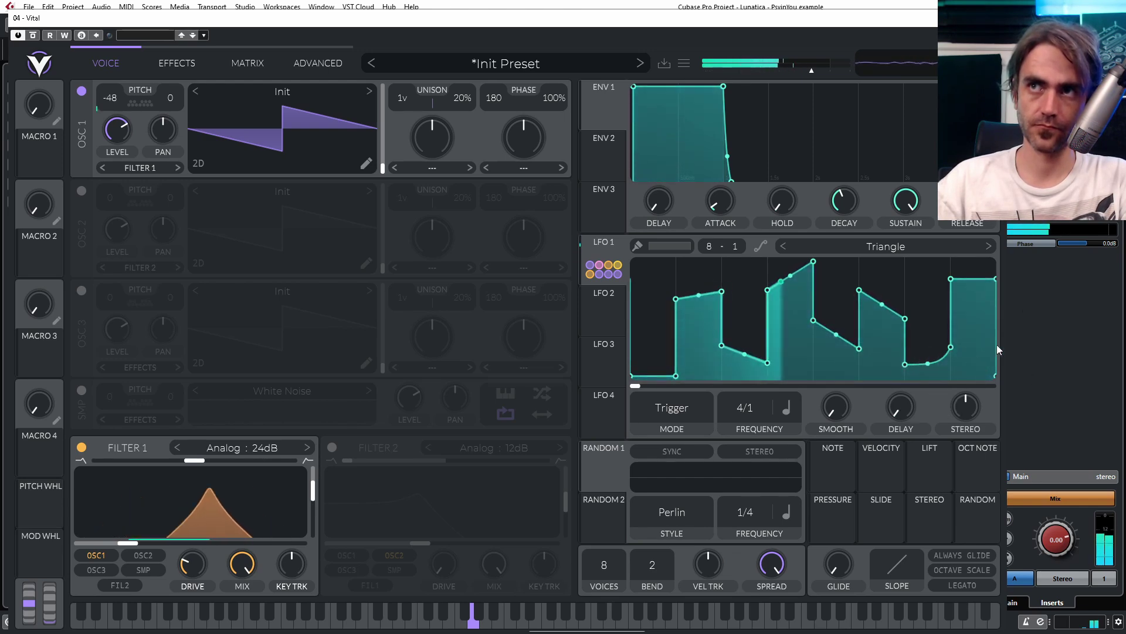
Step: Slope and curve LFO 1's first and last steps upward, and set its frequency to 8/1
{"action": "left_click_drag", "start_coordinate": [996, 279], "coordinate": [996, 261]}
{"action": "left_click_drag", "start_coordinate": [974, 269], "coordinate": [971, 302]}
{"action": "left_click_drag", "start_coordinate": [676, 375], "coordinate": [676, 350]}
{"action": "left_click_drag", "start_coordinate": [653, 362], "coordinate": [653, 376]}
{"action": "left_click_drag", "start_coordinate": [746, 407], "coordinate": [745, 418]}
{"action": "left_click_drag", "start_coordinate": [836, 334], "coordinate": [836, 338]}
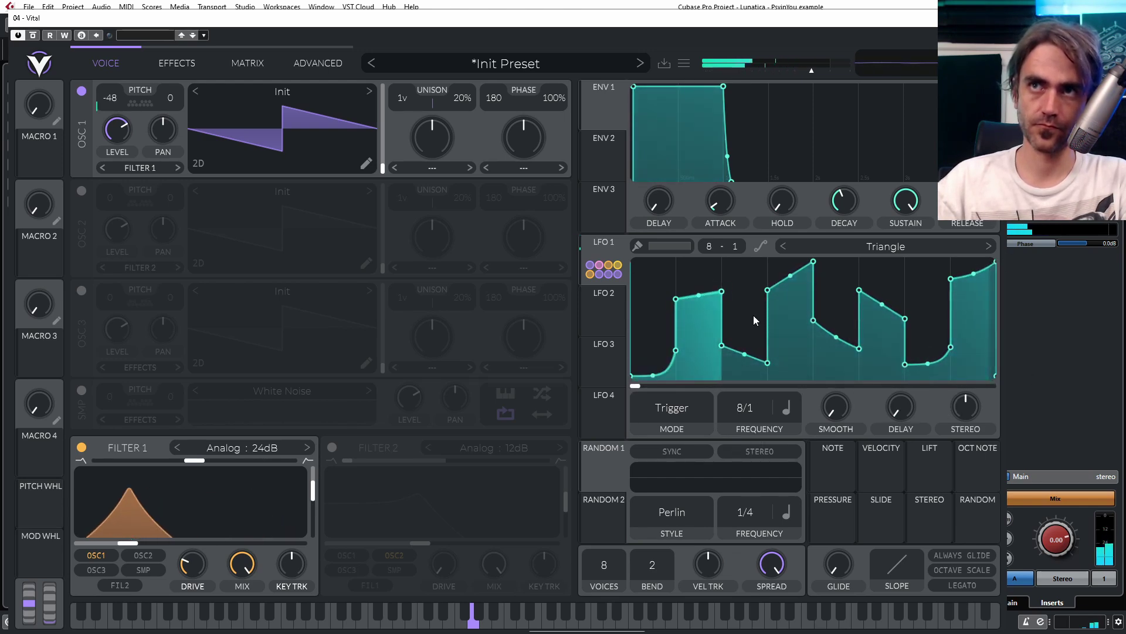
Step: Move Compressor to the eighth place in the effects chain, turn it on, and lower its mix slightly
{"action": "left_click", "coordinate": [174, 62]}
{"action": "left_click_drag", "start_coordinate": [107, 164], "coordinate": [108, 510]}
{"action": "left_click", "coordinate": [81, 496]}
{"action": "scroll", "coordinate": [301, 511], "scroll_direction": "down", "scroll_amount": 2}
{"action": "left_click_drag", "start_coordinate": [302, 516], "coordinate": [301, 528]}
Step: Move Eq after Flanger in the effects chain, turn it on, and cut its high band's gain
{"action": "left_click_drag", "start_coordinate": [108, 395], "coordinate": [108, 453]}
{"action": "left_click", "coordinate": [81, 438]}
{"action": "scroll", "coordinate": [491, 477], "scroll_direction": "down", "scroll_amount": 2}
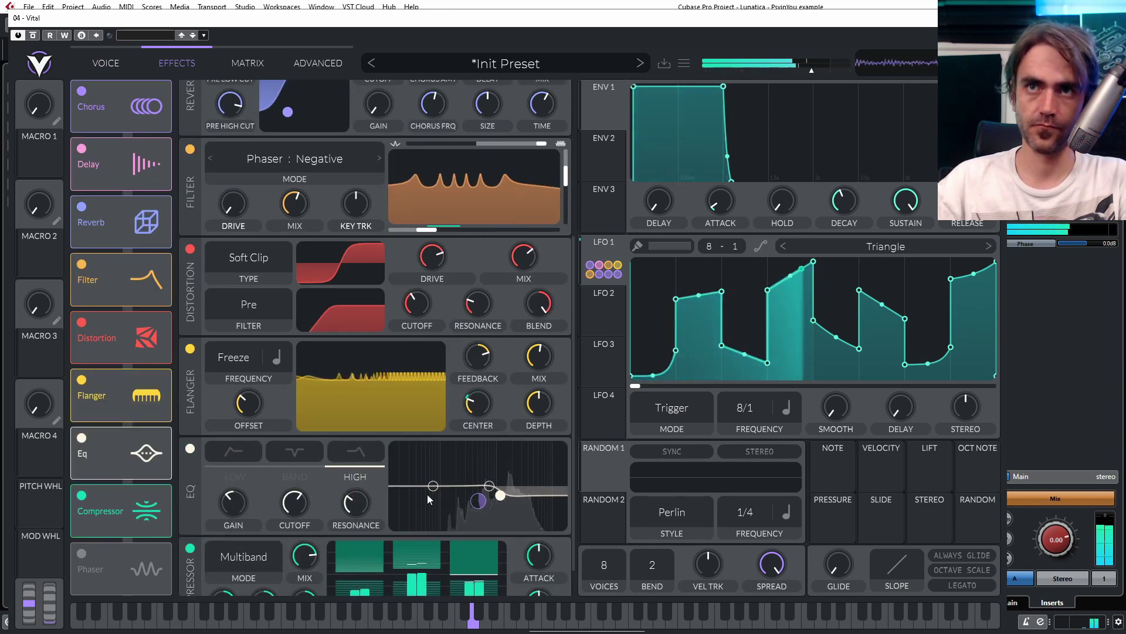
Step: Try LFO 1's frequency at 2/1 and 8/1, and settle on 4/1
{"action": "left_click", "coordinate": [106, 63]}
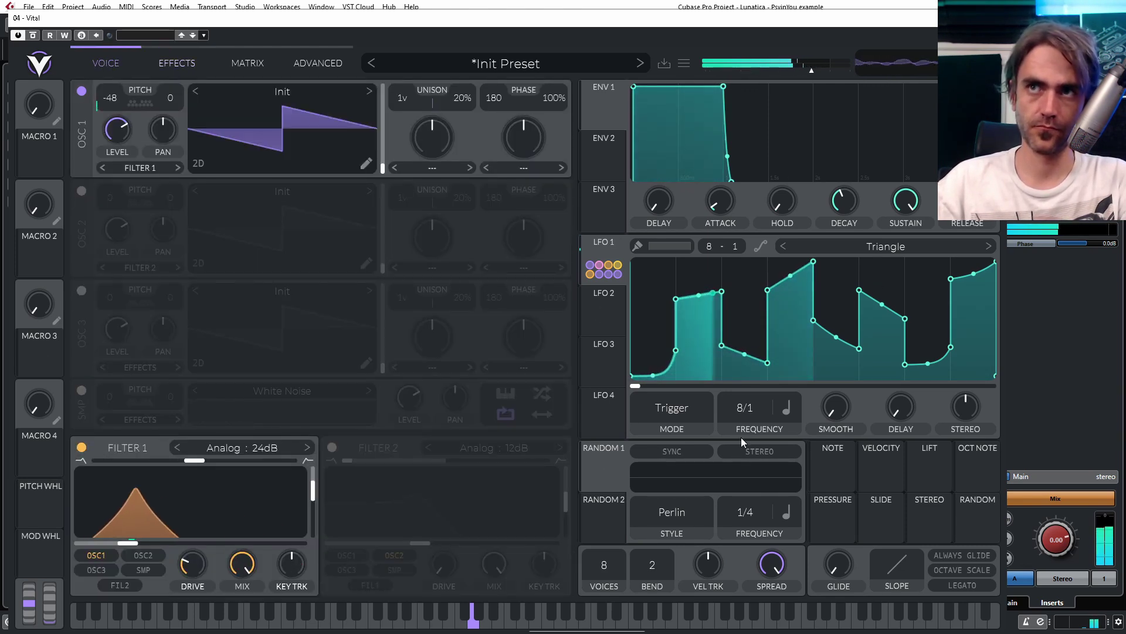
{"action": "scroll", "coordinate": [766, 407], "scroll_direction": "down", "scroll_amount": 1}
{"action": "scroll", "coordinate": [767, 409], "scroll_direction": "down", "scroll_amount": 1}
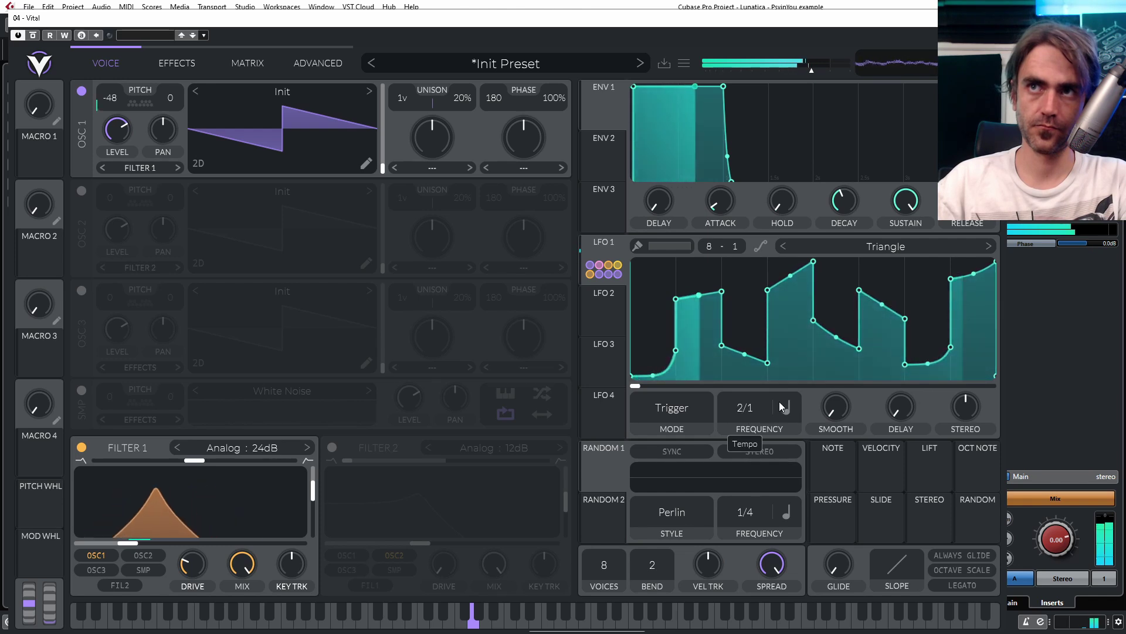
{"action": "scroll", "coordinate": [757, 413], "scroll_direction": "up", "scroll_amount": 2}
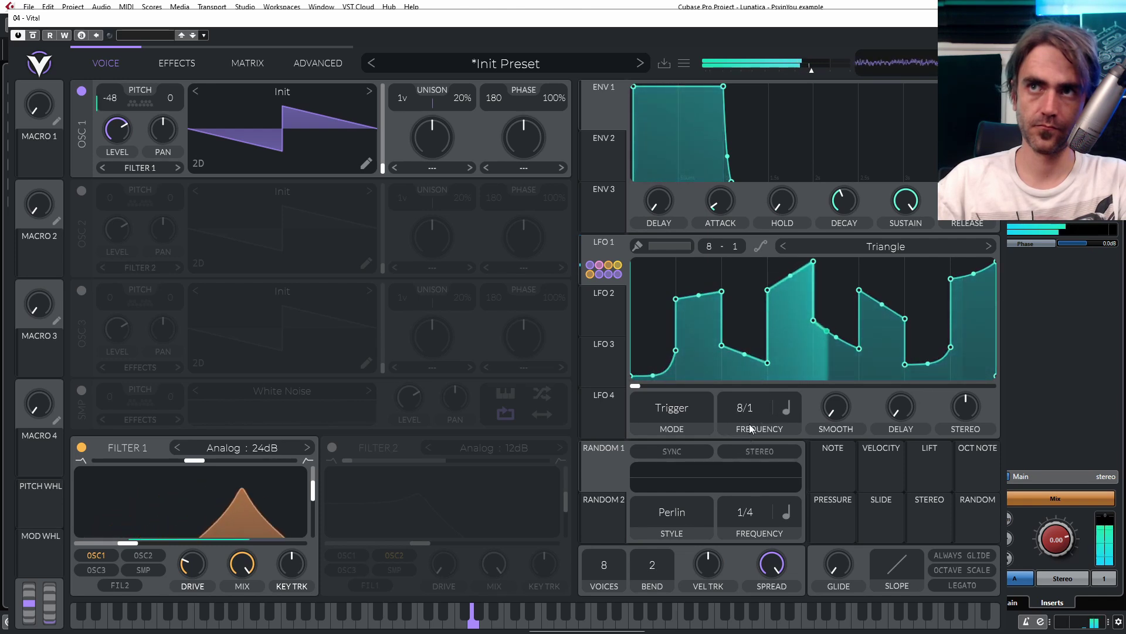
{"action": "scroll", "coordinate": [757, 405], "scroll_direction": "down", "scroll_amount": 1}
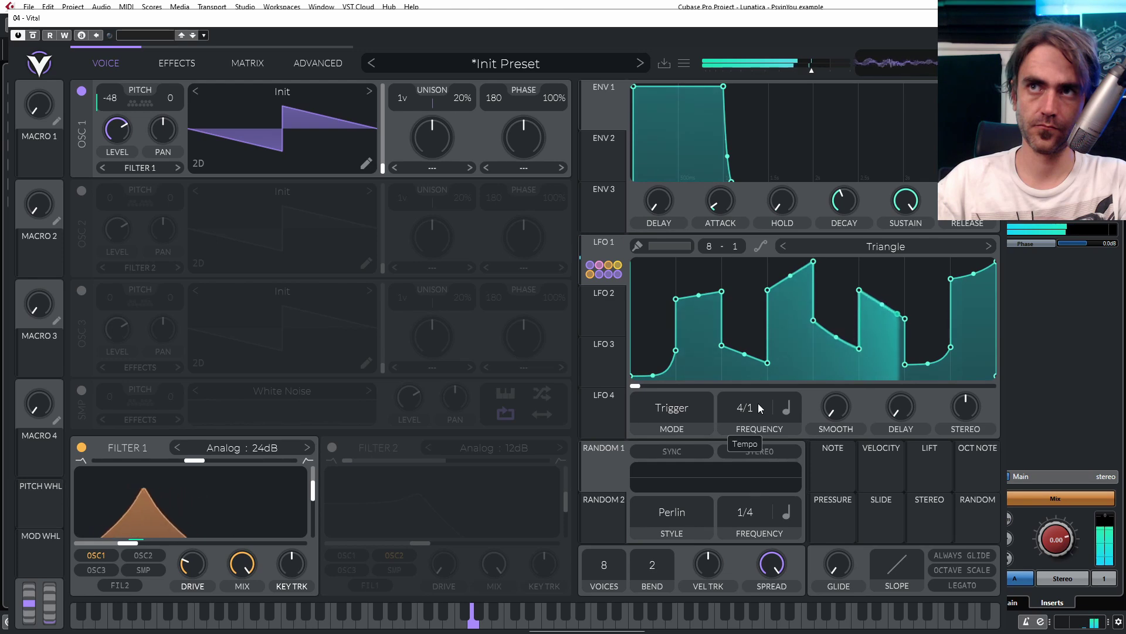
Step: Lower the flanger's mix and set the reverb's mix to 28.50%
{"action": "left_click", "coordinate": [177, 63]}
{"action": "left_click_drag", "start_coordinate": [547, 347], "coordinate": [544, 380]}
{"action": "scroll", "coordinate": [542, 334], "scroll_direction": "up", "scroll_amount": 2}
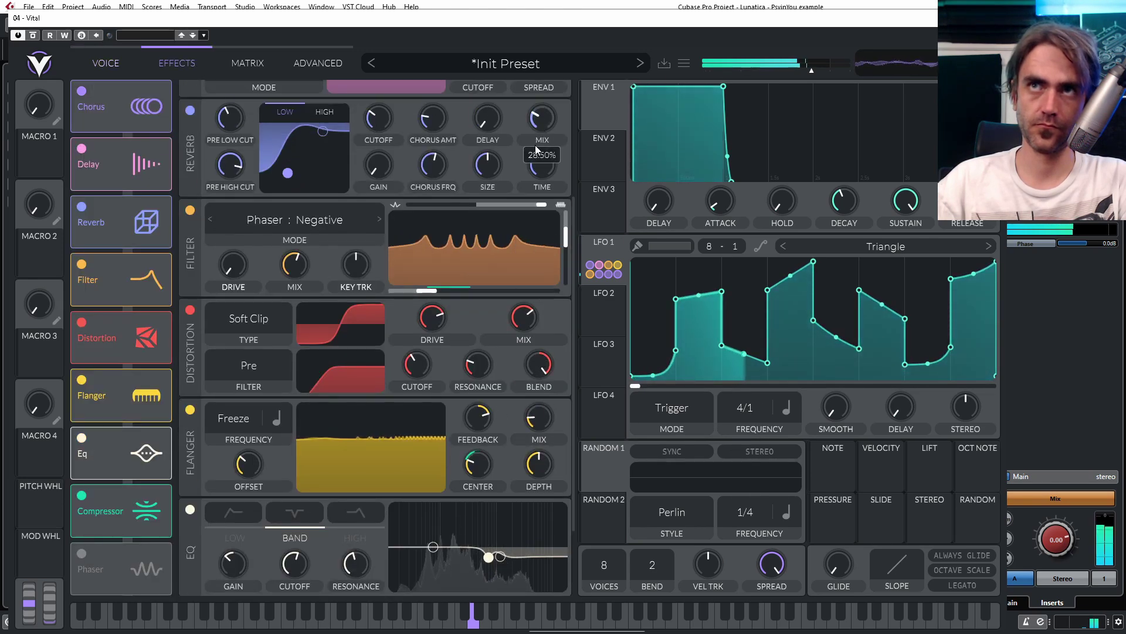
Step: Try LFO 1 at 8/1 with a stereo offset, and return its frequency to 4/1
{"action": "left_click", "coordinate": [102, 64]}
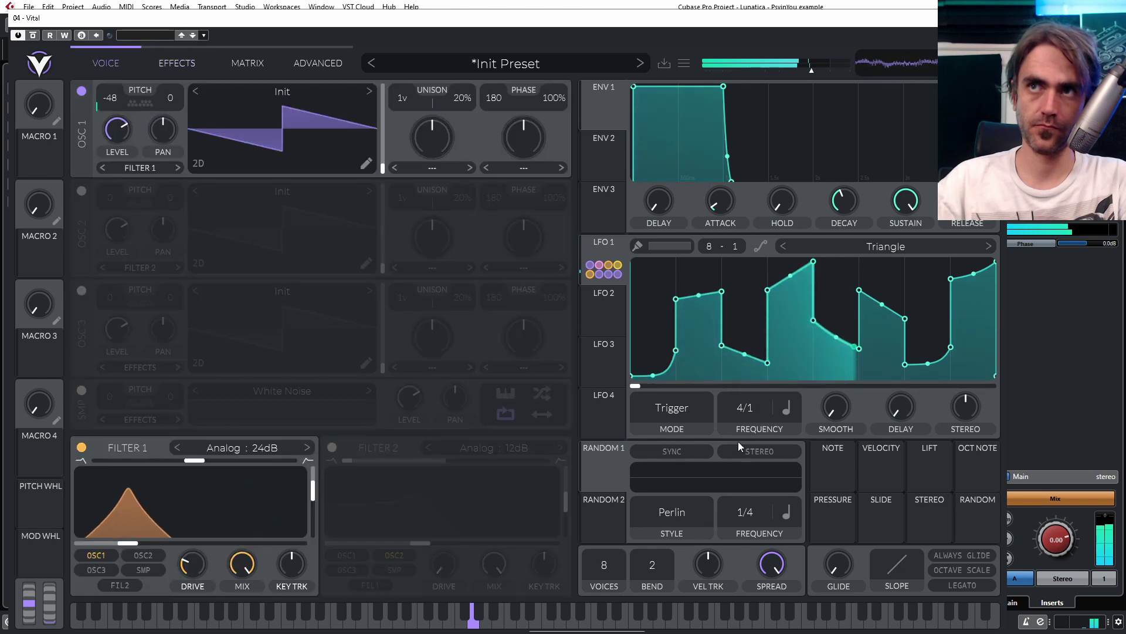
{"action": "left_click_drag", "start_coordinate": [754, 414], "coordinate": [748, 431]}
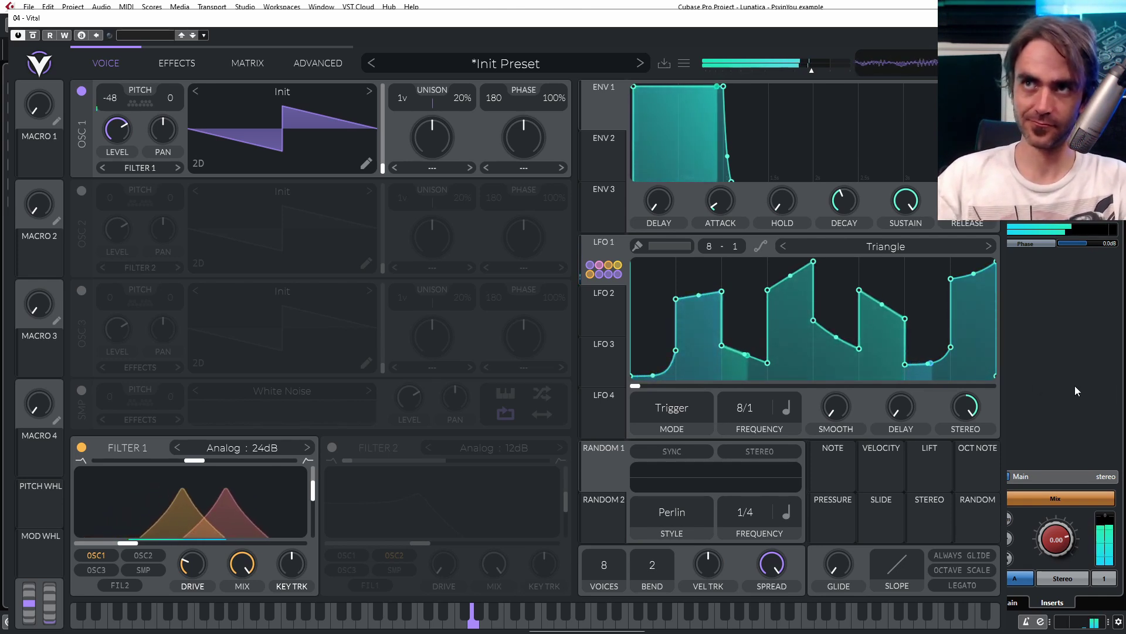
{"action": "left_click_drag", "start_coordinate": [752, 406], "coordinate": [765, 401]}
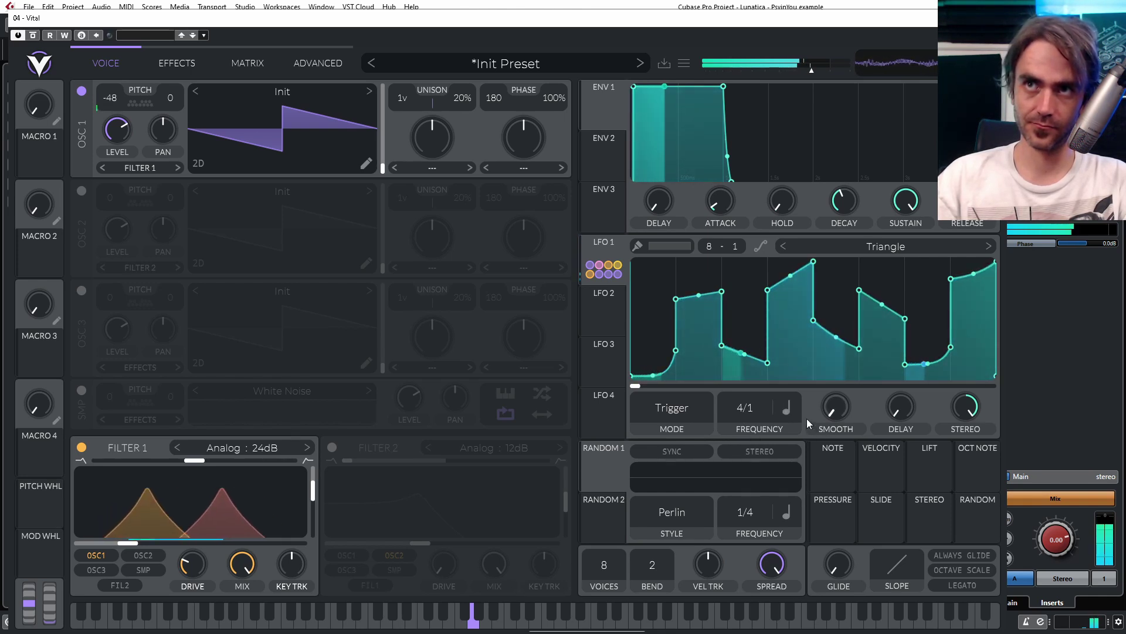
Step: Try LFO 1's smoothing at 2.657 secs, reset its stereo to 0.000, and bring the smoothing down to 0.073 secs
{"action": "left_click_drag", "start_coordinate": [838, 413], "coordinate": [852, 406]}
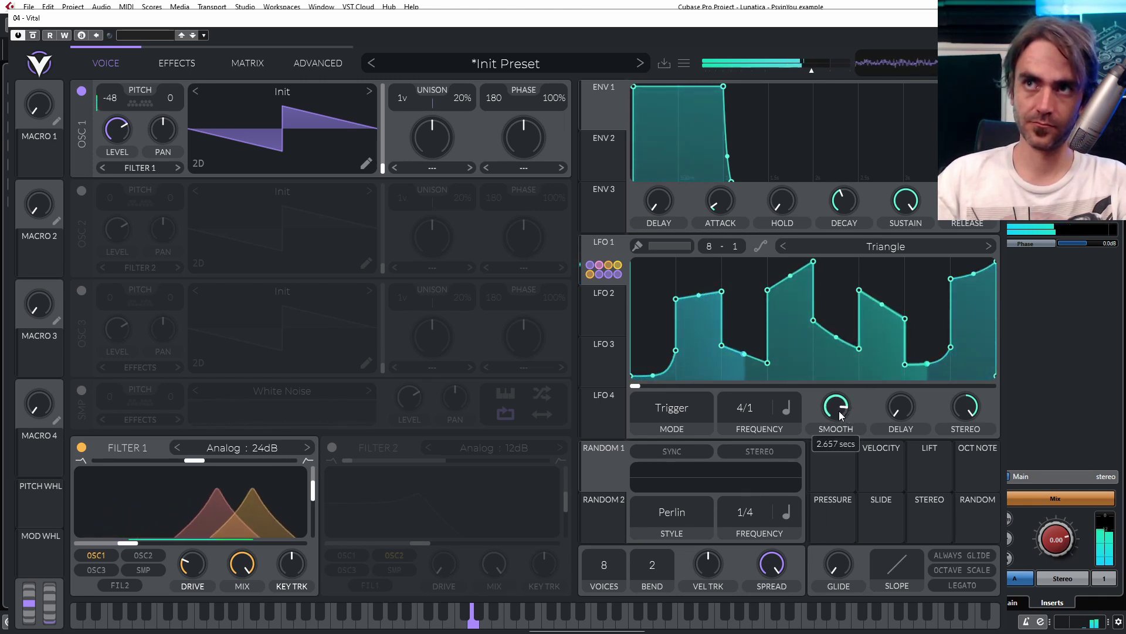
{"action": "double_click", "coordinate": [970, 415]}
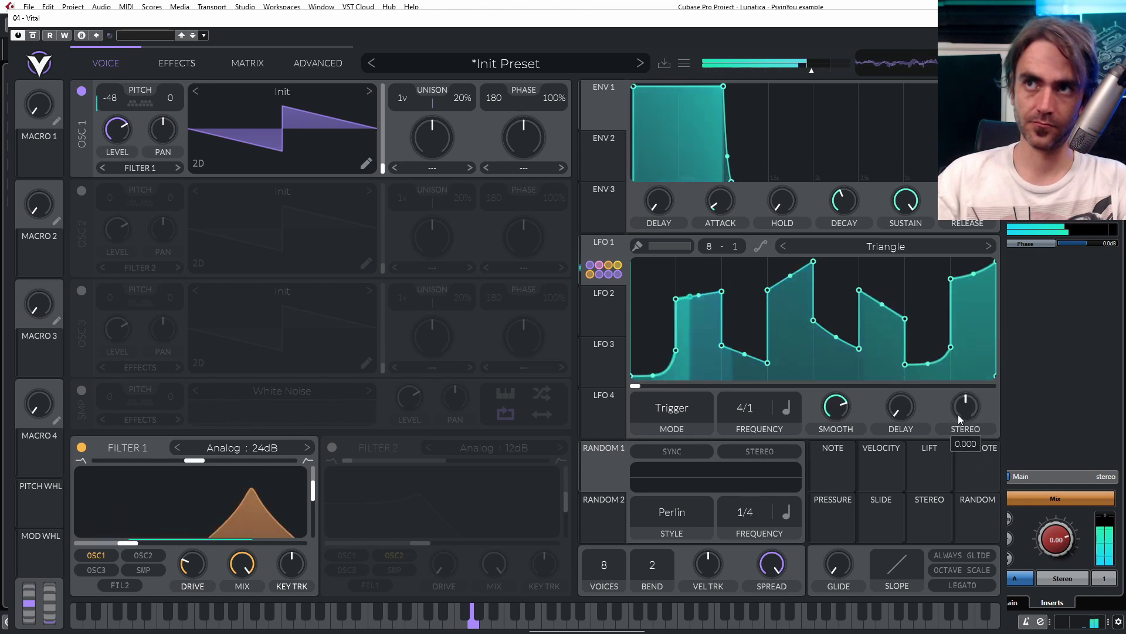
{"action": "double_click", "coordinate": [841, 422]}
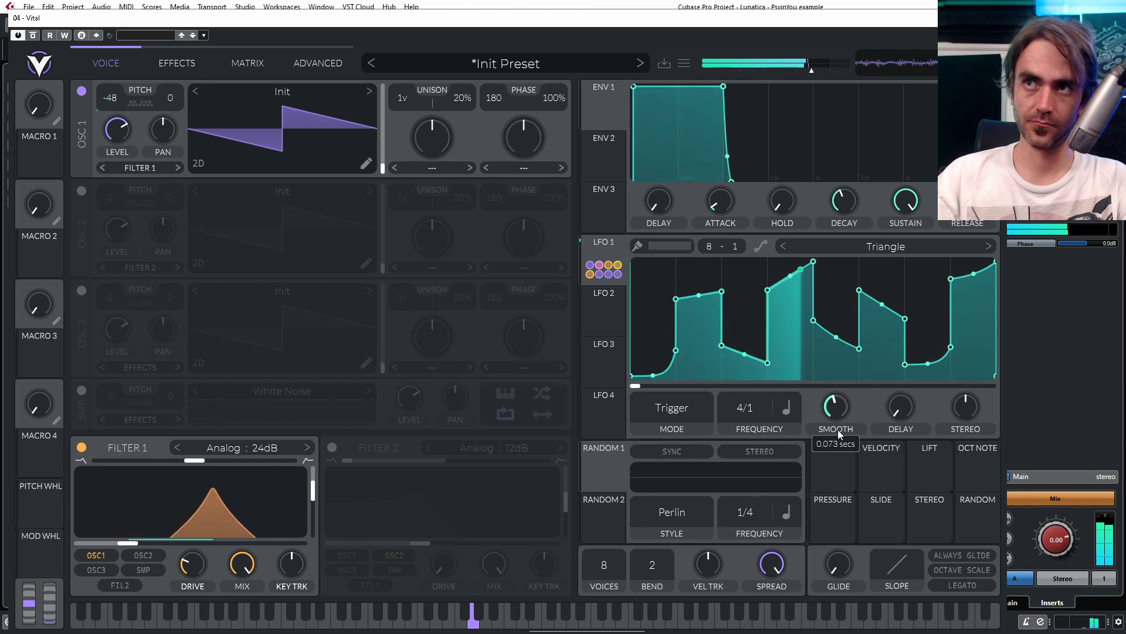